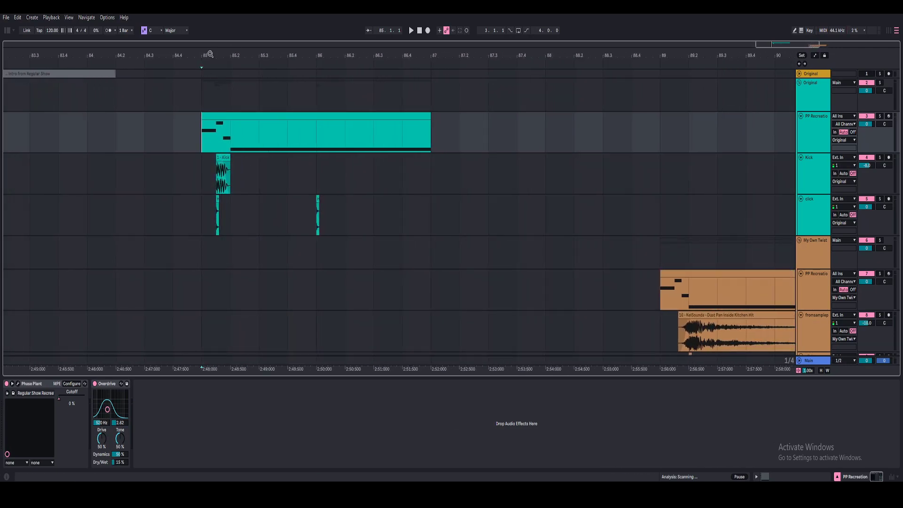
# Examine the PP Recreation, Kick and click clips of the teal Original group around bar 85, including the Kick track's effects.
pyautogui.scroll(2, 209, 56)
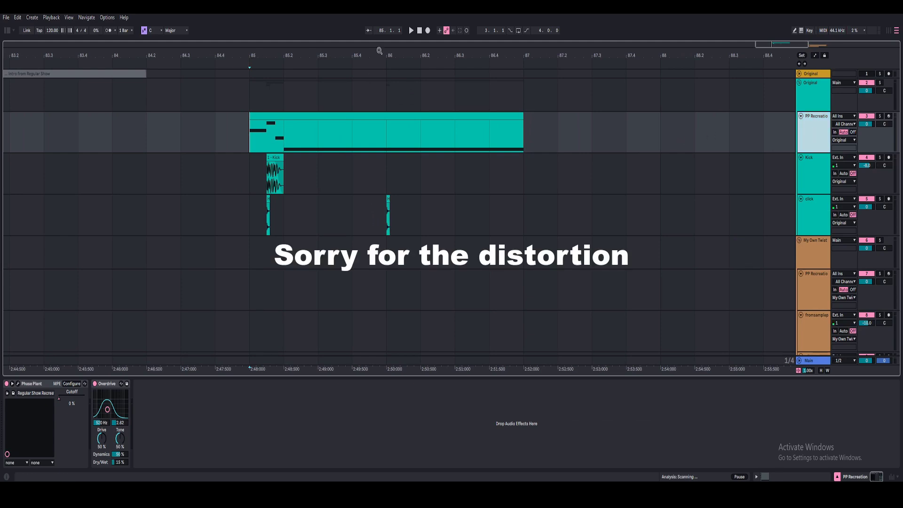
pyautogui.moveTo(387, 54)
pyautogui.mouseDown()
pyautogui.moveTo(324, 63)
pyautogui.moveTo(379, 61)
pyautogui.moveTo(383, 48)
pyautogui.mouseUp()
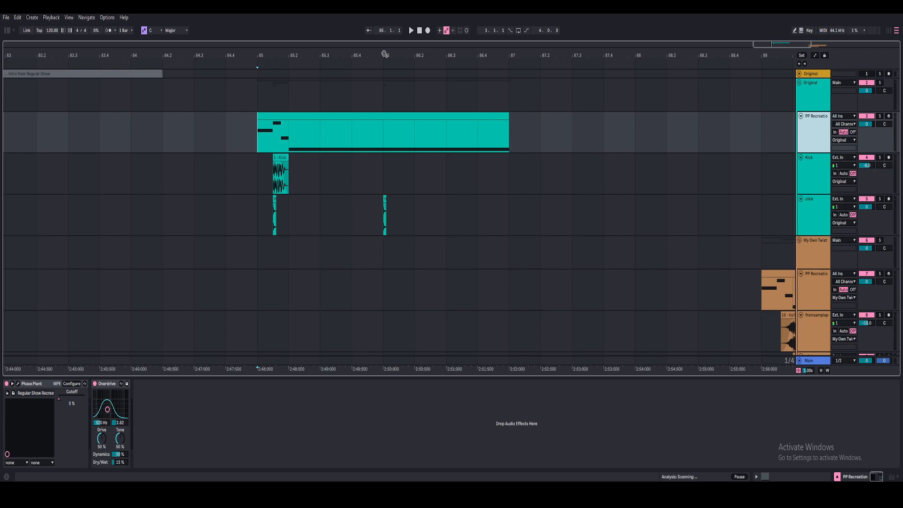
pyautogui.moveTo(384, 54)
pyautogui.mouseDown()
pyautogui.moveTo(371, 72)
pyautogui.moveTo(367, 59)
pyautogui.moveTo(394, 59)
pyautogui.mouseUp()
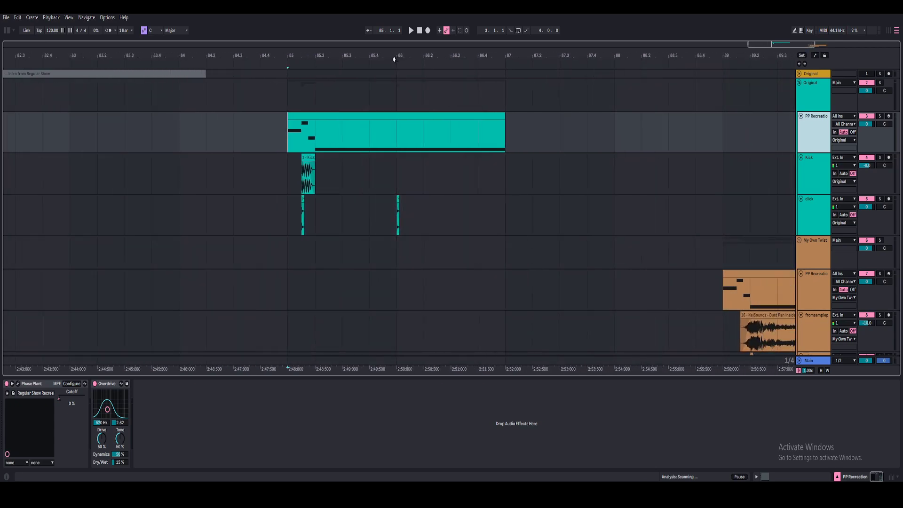
pyautogui.click(285, 215)
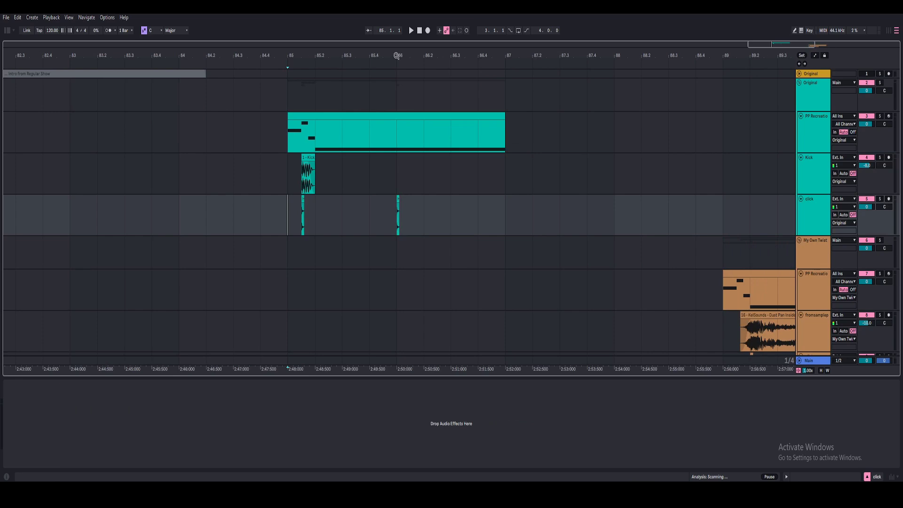
pyautogui.moveTo(398, 55); pyautogui.dragTo(429, 55)
pyautogui.click(261, 178)
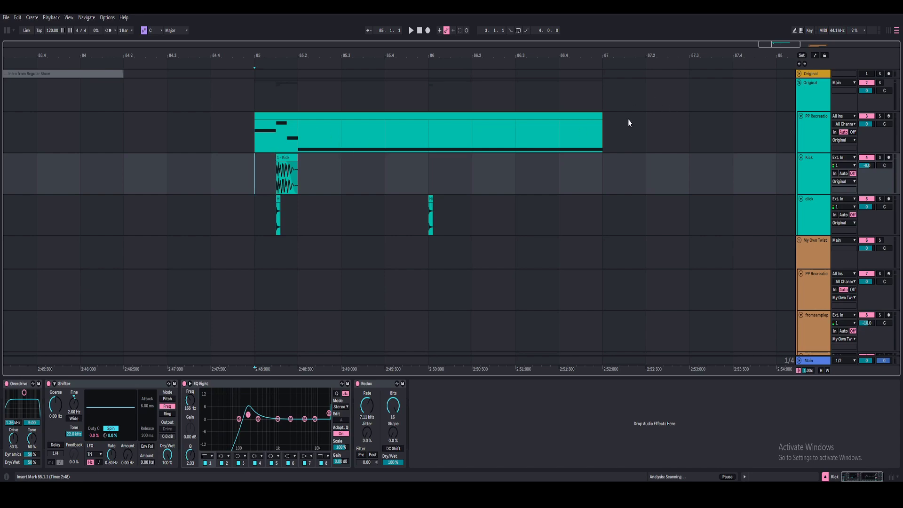
pyautogui.moveTo(337, 56); pyautogui.dragTo(454, 98)
# Unfold the gold Original track and play the teal Original group's clips from bar 85.
pyautogui.doubleClick(817, 75)
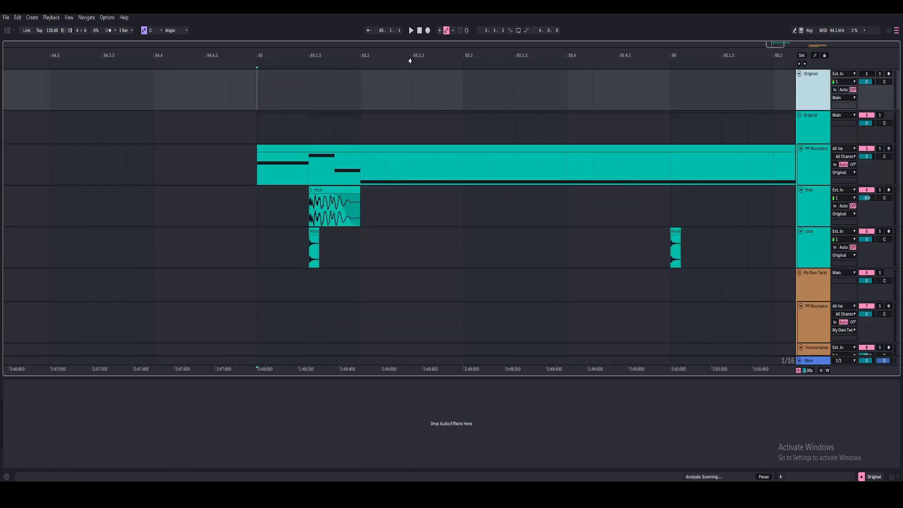
pyautogui.moveTo(361, 54)
pyautogui.mouseDown()
pyautogui.moveTo(367, 66)
pyautogui.moveTo(367, 53)
pyautogui.mouseUp()
pyautogui.click(265, 123)
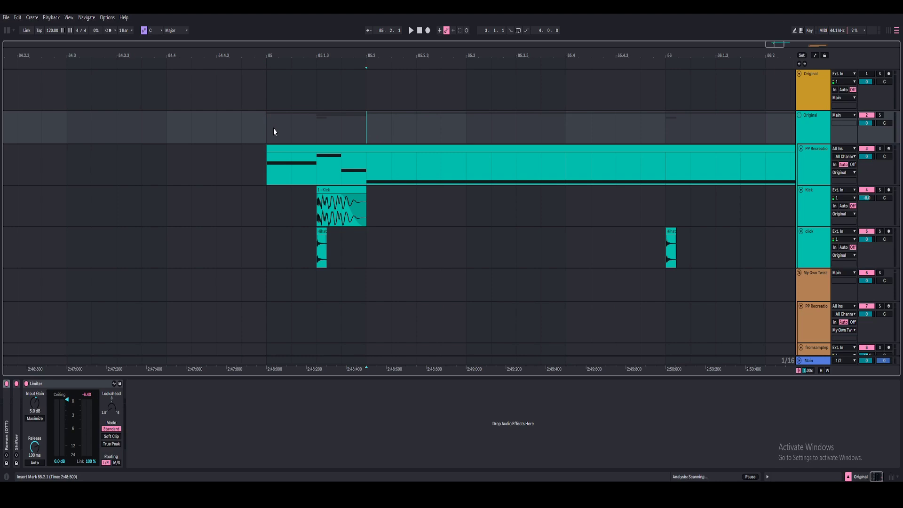
pyautogui.moveTo(442, 55); pyautogui.dragTo(401, 59)
pyautogui.press('space')
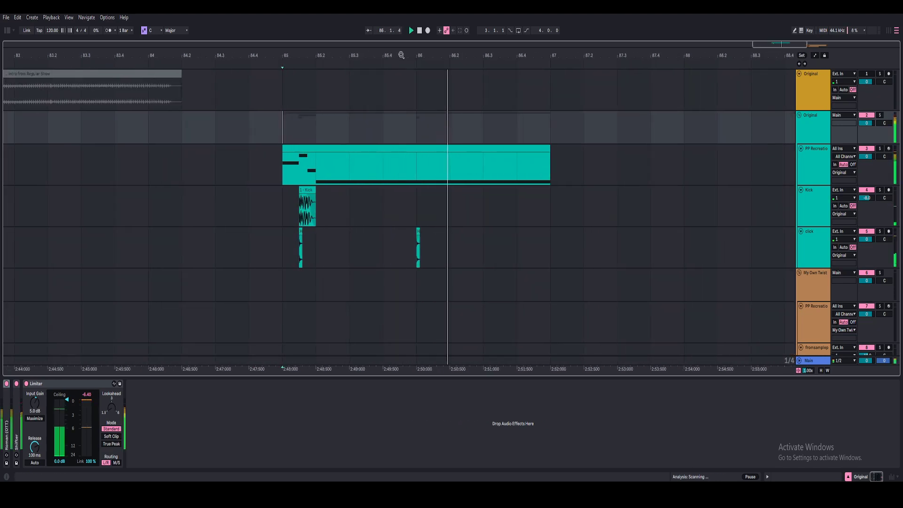
pyautogui.press('space')
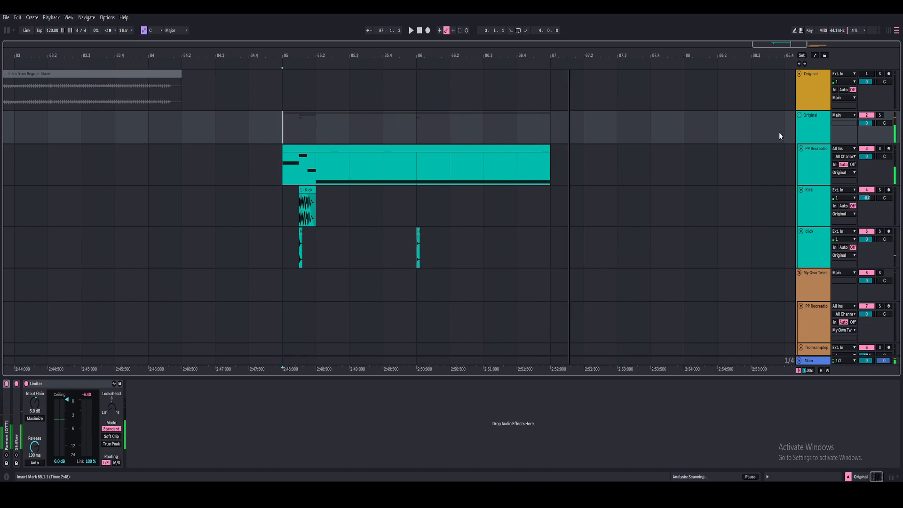
# Show the Original group's effects and play the My Own Twist group's clips from bar 89.
pyautogui.click(805, 133)
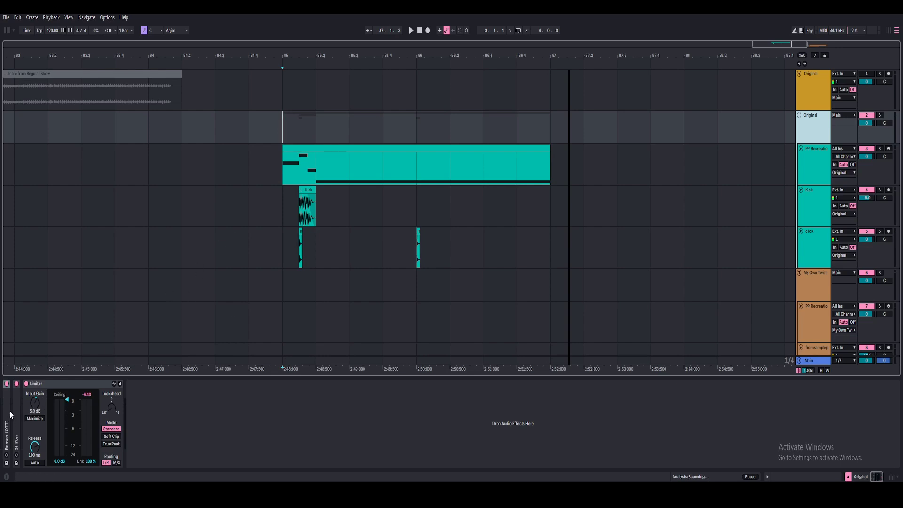
pyautogui.hscroll(5, 353, 244)
pyautogui.scroll(-1, 508, 223)
pyautogui.scroll(-4, 673, 199)
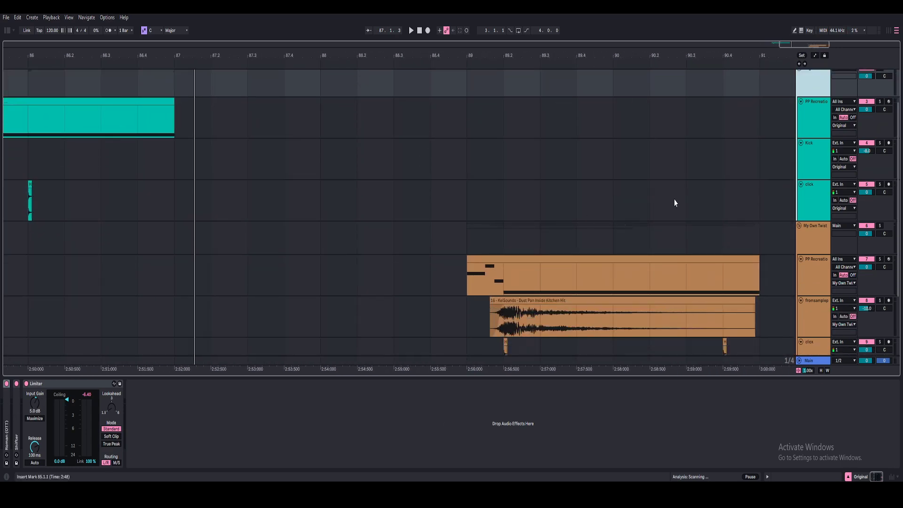
pyautogui.click(813, 199)
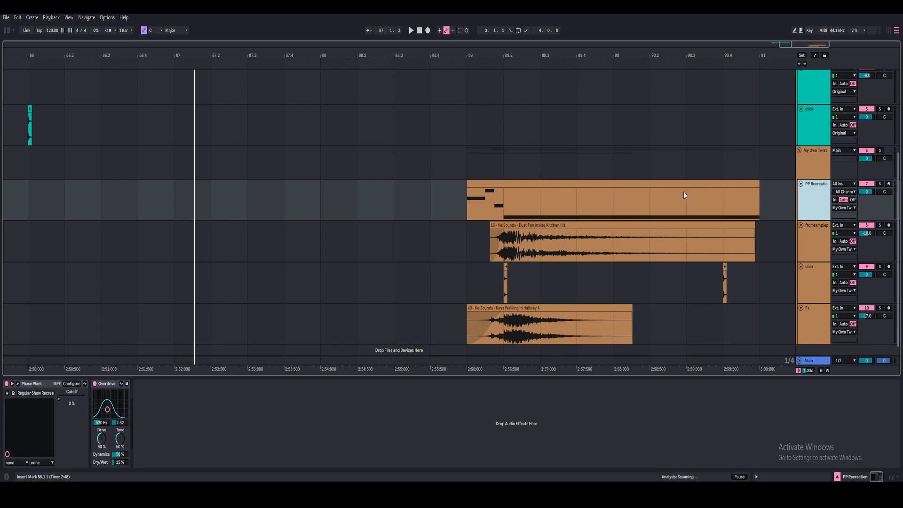
pyautogui.click(469, 238)
pyautogui.moveTo(532, 53); pyautogui.dragTo(364, 89)
pyautogui.scroll(-1, 395, 127)
pyautogui.press('space')
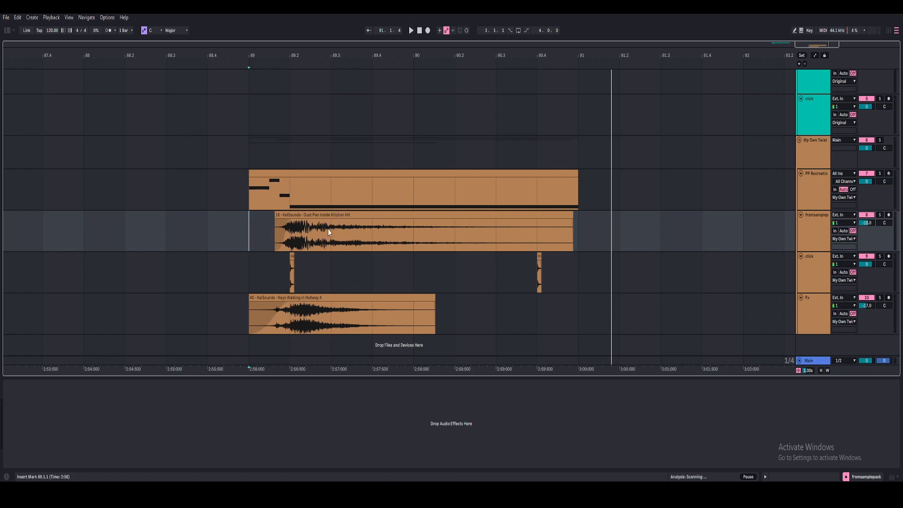
# Solo the fromsamplepack track and play its Dust Pan Inside Kitchen Hit clip.
pyautogui.moveTo(330, 53)
pyautogui.mouseDown()
pyautogui.moveTo(332, 100)
pyautogui.moveTo(332, 57)
pyautogui.mouseUp()
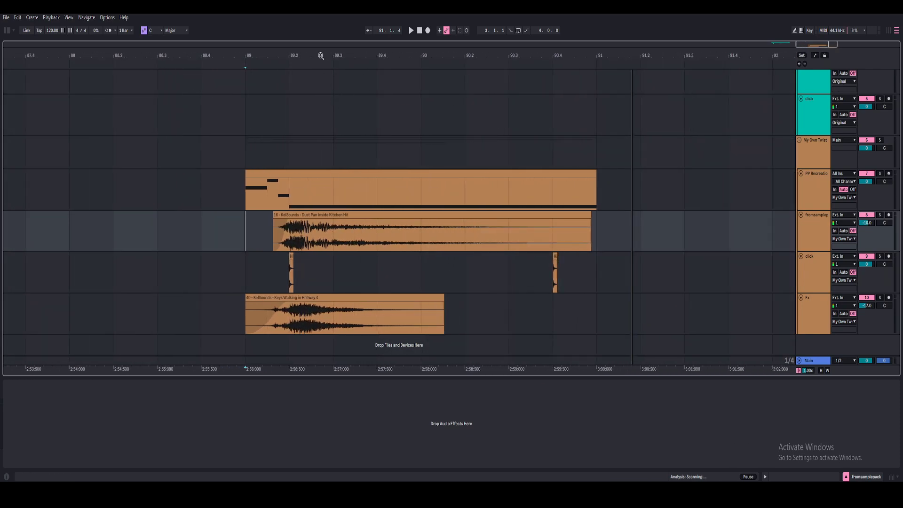
pyautogui.click(350, 213)
pyautogui.moveTo(308, 56); pyautogui.dragTo(308, 73)
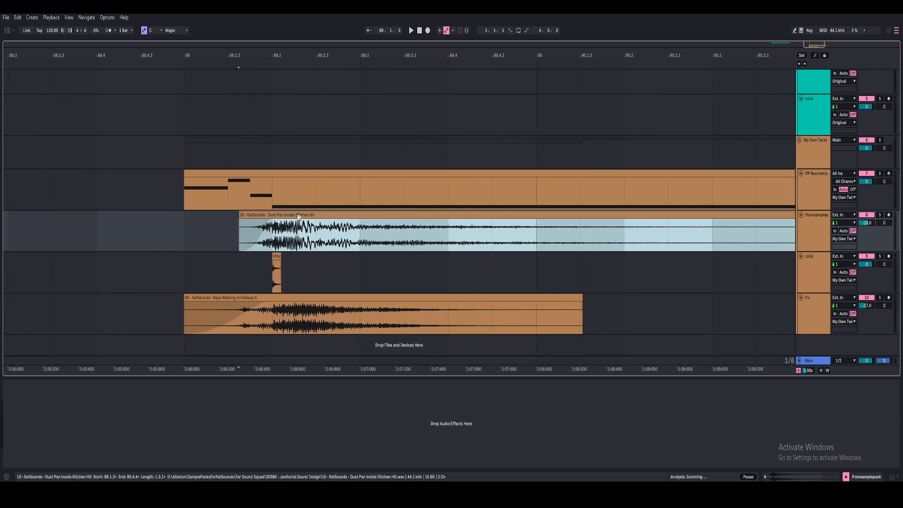
pyautogui.click(231, 234)
pyautogui.click(287, 215)
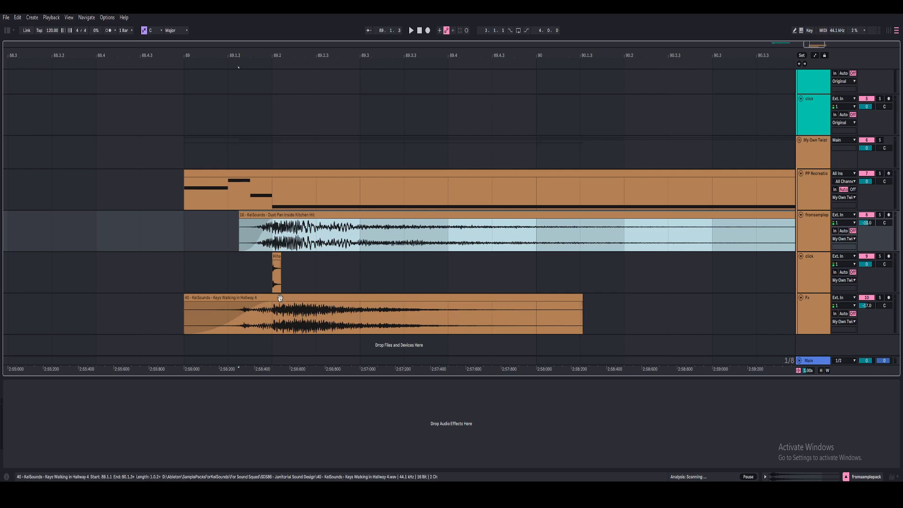
pyautogui.click(880, 215)
pyautogui.press('space')
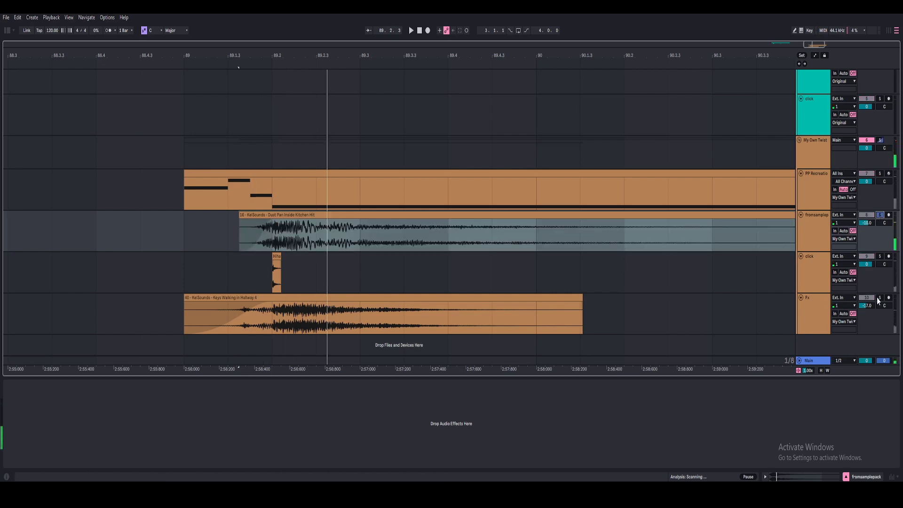
# Solo the Fx track and play its Keys Walking in Hallway 4 clip.
pyautogui.click(814, 310)
pyautogui.click(326, 316)
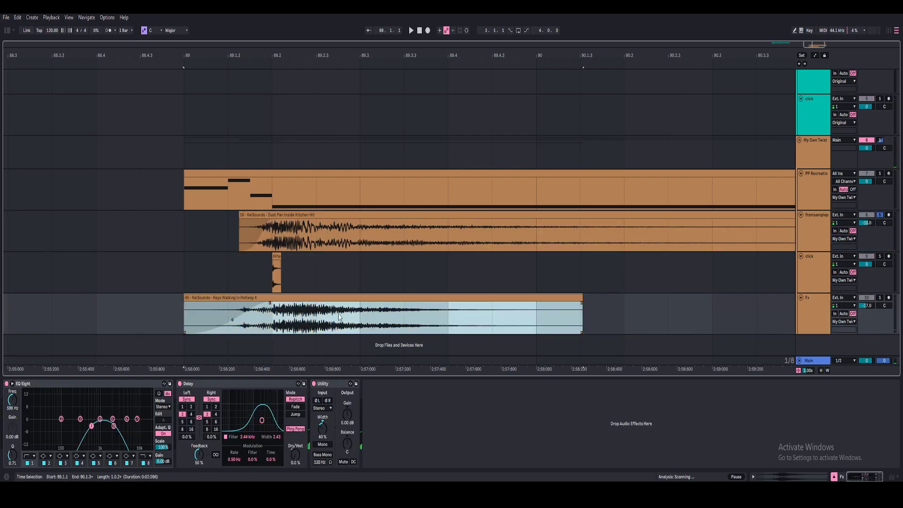
pyautogui.click(880, 297)
pyautogui.press('space')
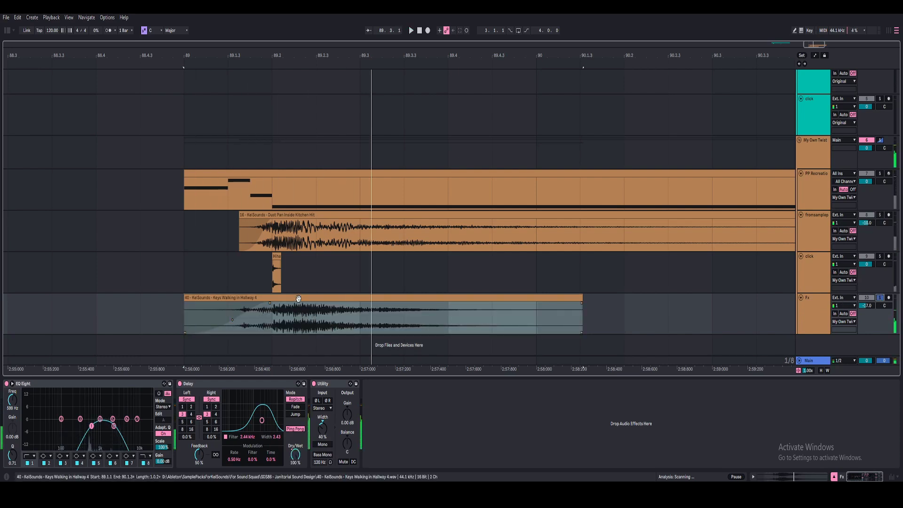
pyautogui.click(299, 297)
pyautogui.moveTo(278, 312)
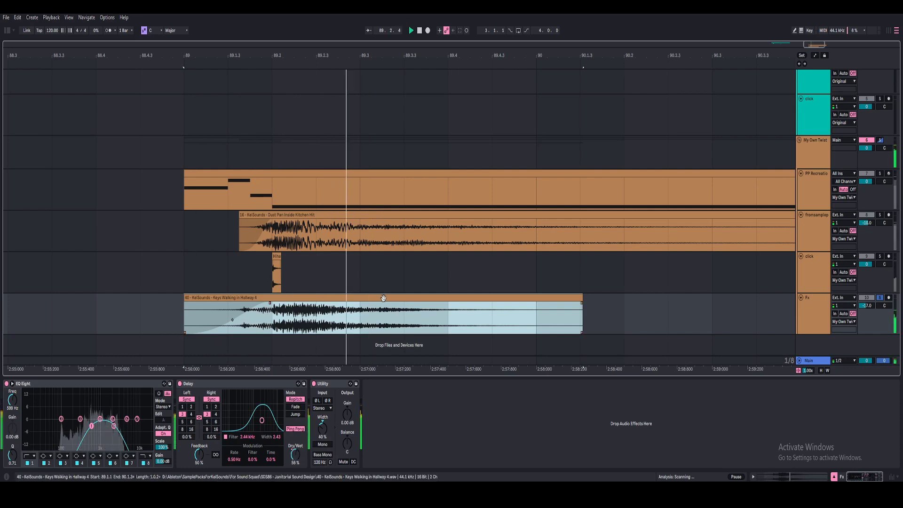
# Open the Phase Plant synth on the PP Recreation track of the Original group.
pyautogui.scroll(-5, 376, 97)
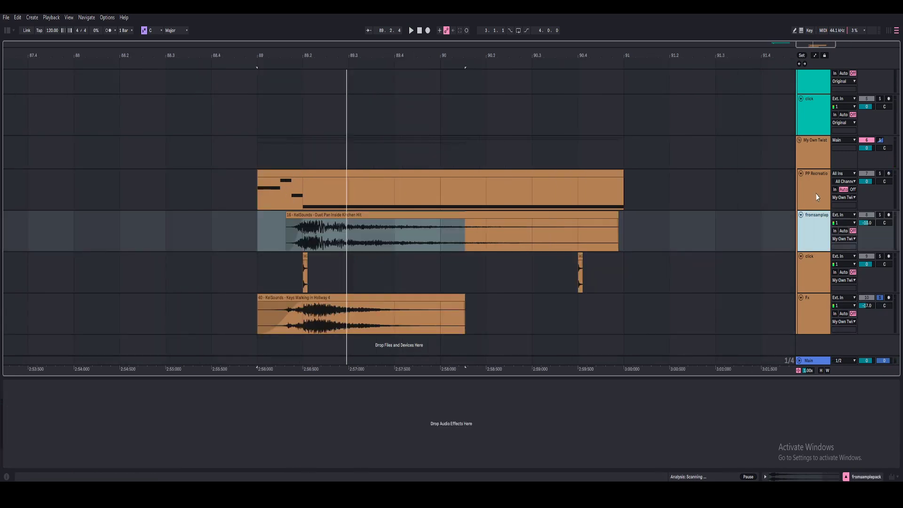
pyautogui.click(815, 197)
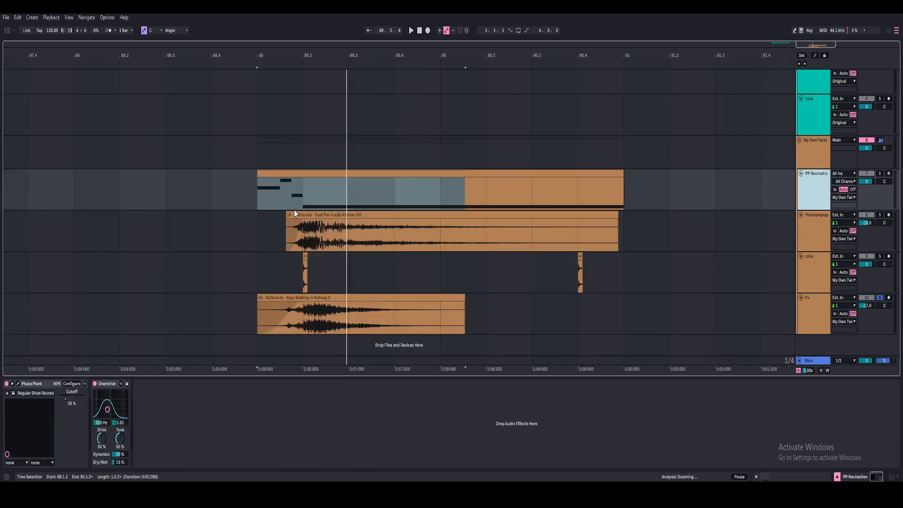
pyautogui.moveTo(391, 56); pyautogui.dragTo(602, 21)
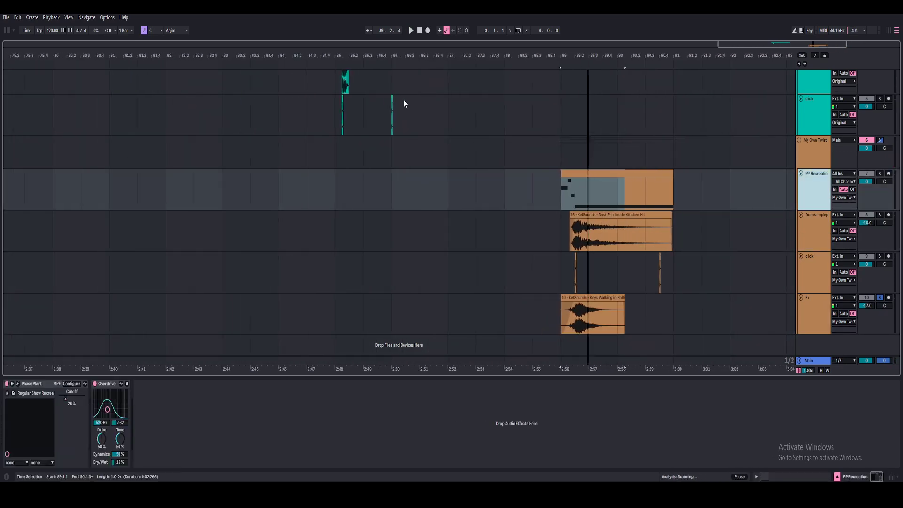
pyautogui.scroll(2, 384, 143)
pyautogui.scroll(1, 383, 139)
pyautogui.click(815, 131)
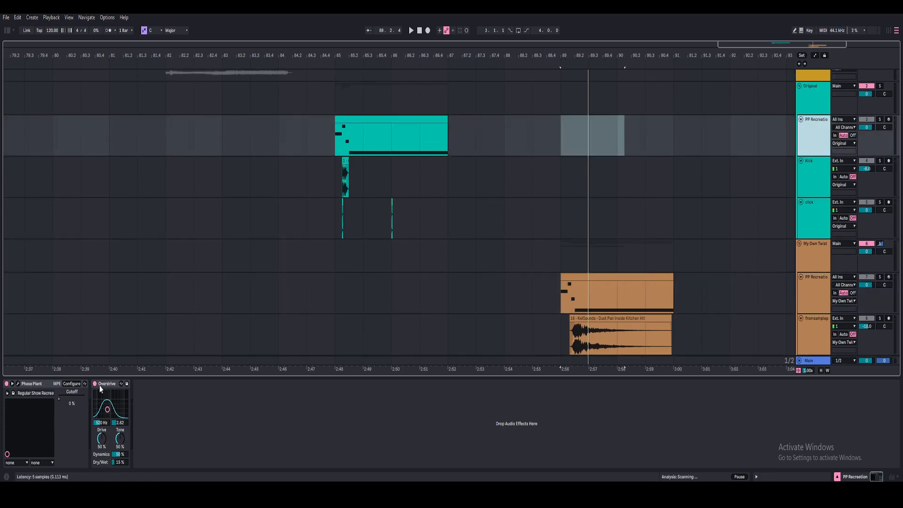
pyautogui.click(17, 383)
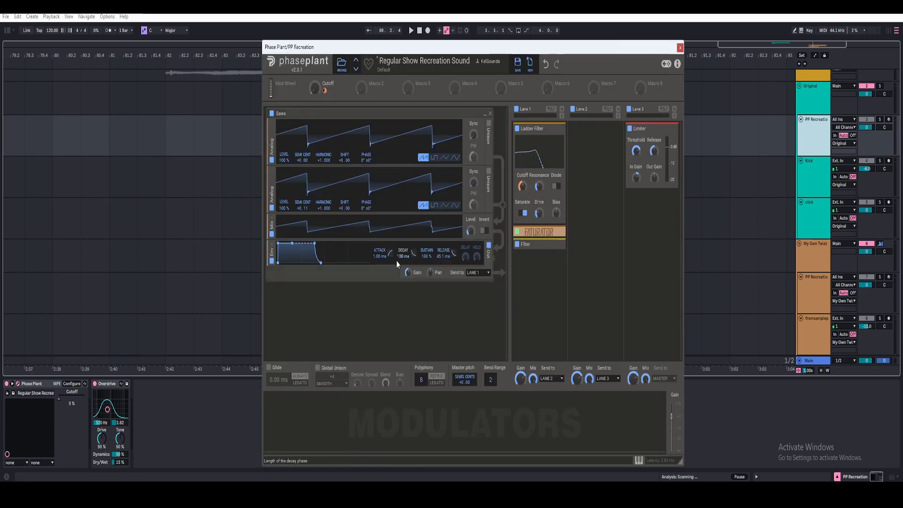
# View the automation slot choices for the Ladder Filter's cutoff and close Phase Plant without assigning one.
pyautogui.rightClick(522, 186)
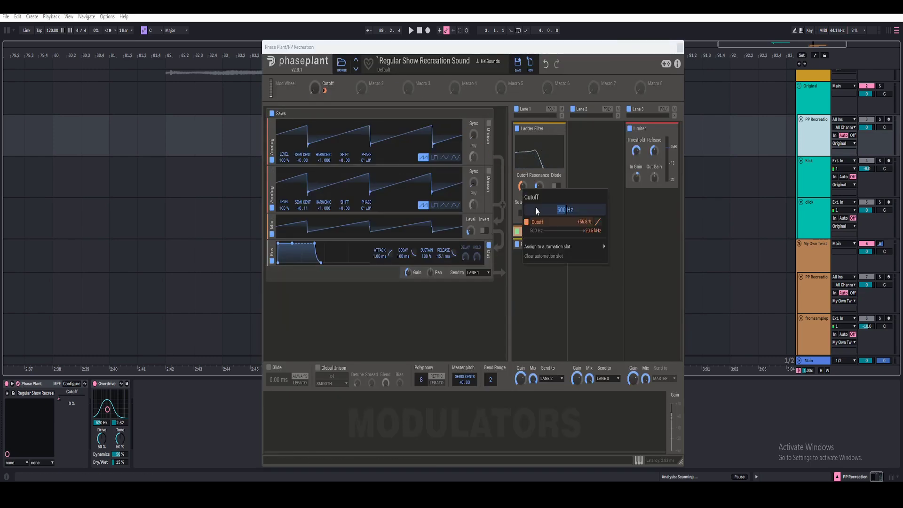
pyautogui.moveTo(603, 245)
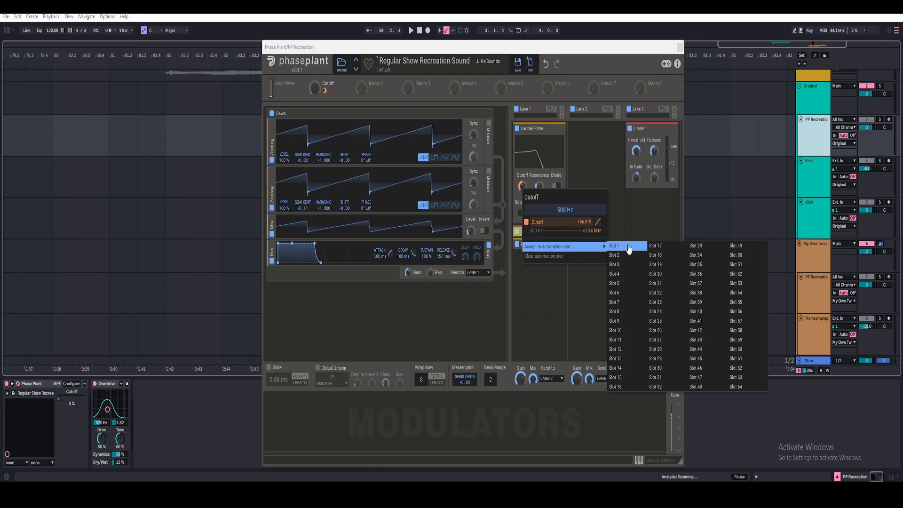
pyautogui.click(51, 384)
pyautogui.click(680, 48)
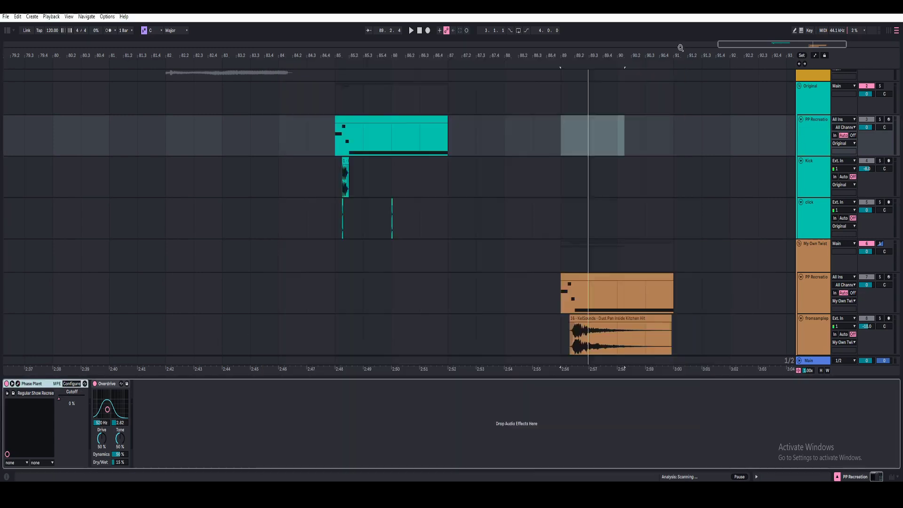
# Reopen Phase Plant, expand the Faturator and Filter effects in Lane 1 to inspect their settings, and close the synth.
pyautogui.click(17, 384)
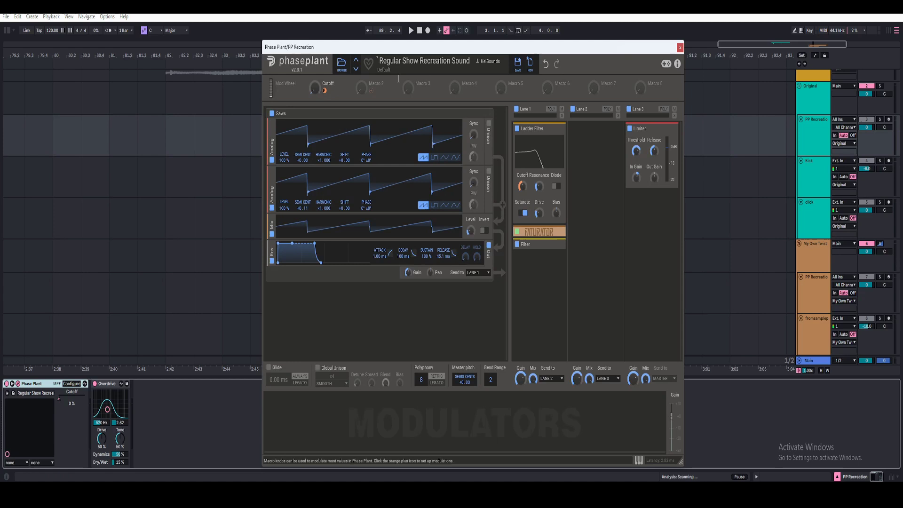
pyautogui.moveTo(427, 49); pyautogui.dragTo(396, 43)
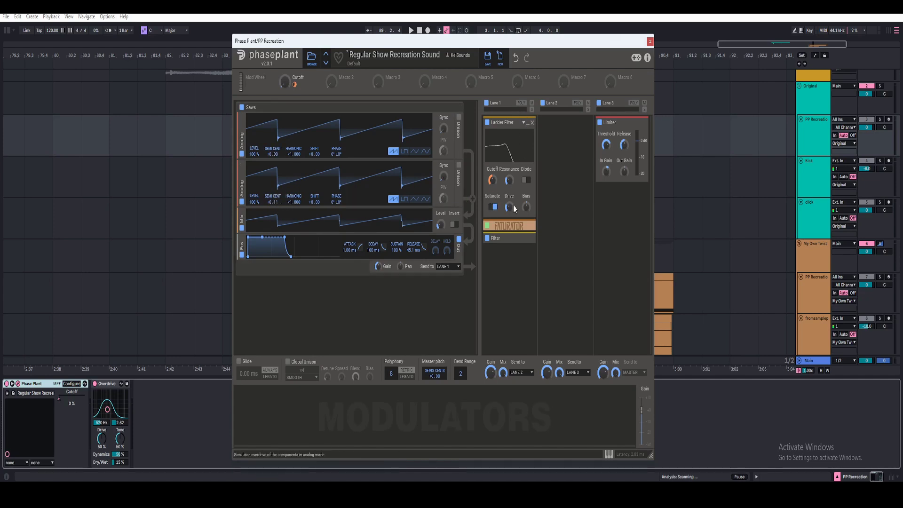
pyautogui.click(506, 226)
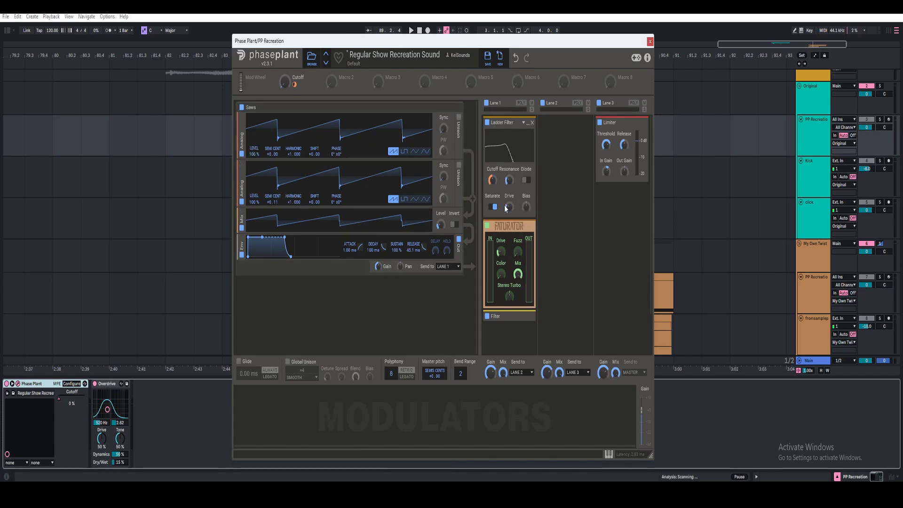
pyautogui.scroll(-1, 523, 257)
pyautogui.click(527, 268)
pyautogui.scroll(-2, 506, 245)
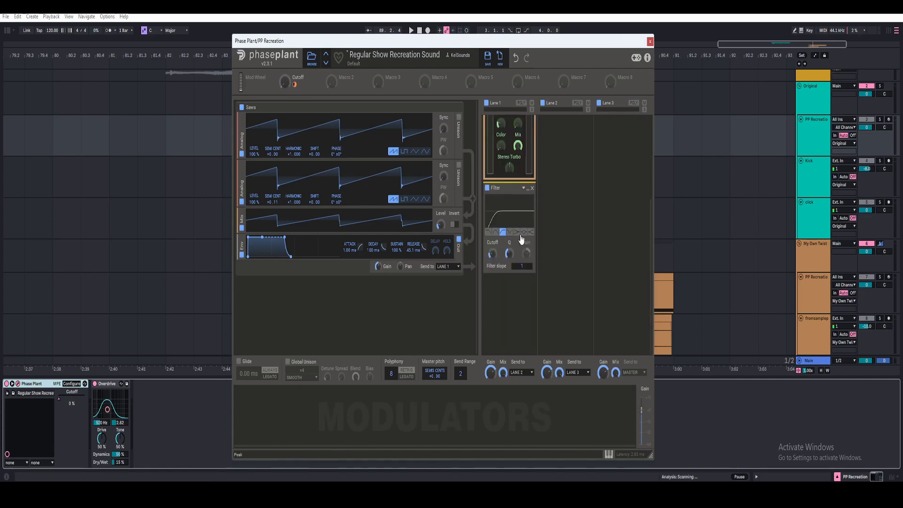
pyautogui.scroll(3, 503, 237)
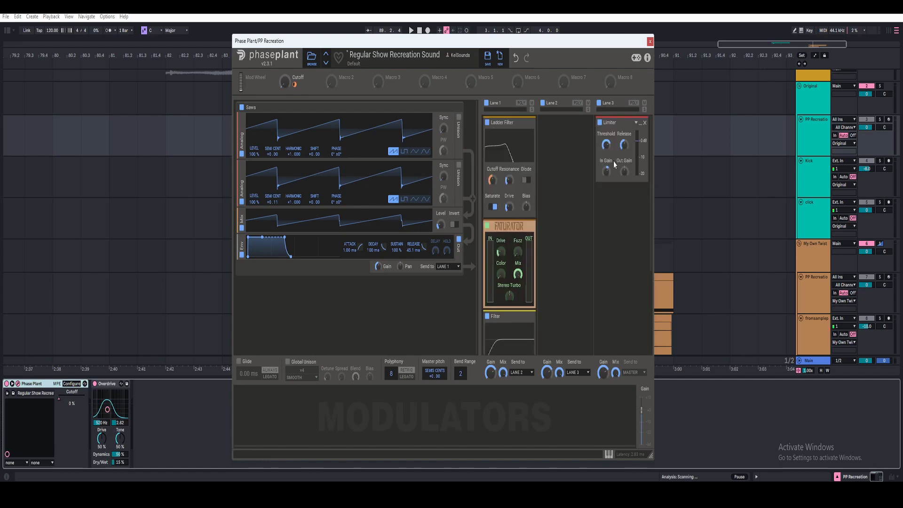
pyautogui.click(649, 41)
# Solo the Original group's PP Recreation track and play its clip from bar 85.
pyautogui.click(365, 119)
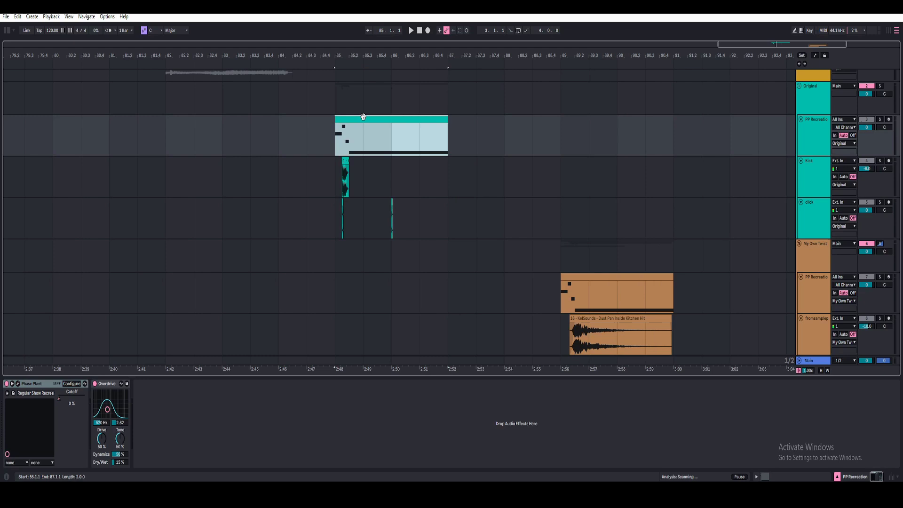
pyautogui.click(879, 120)
pyautogui.press('space')
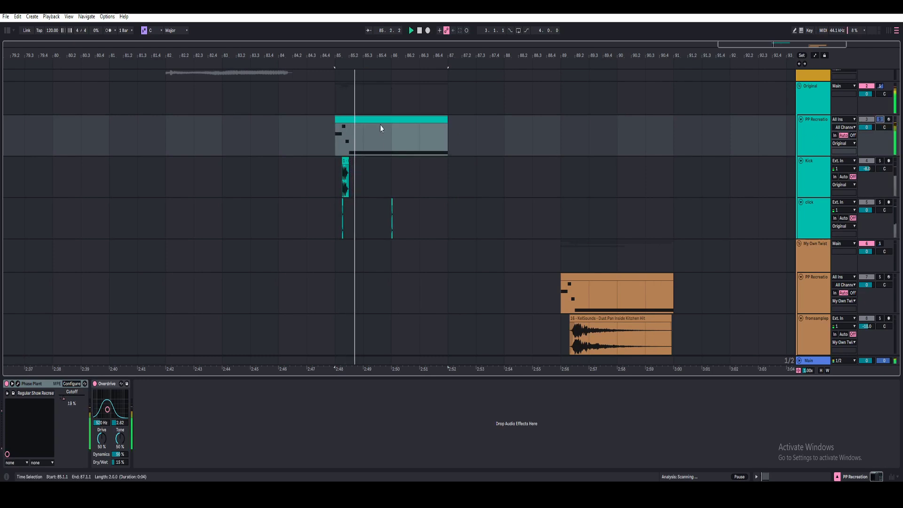
# Stop playback, solo the Original group's Kick track and select its clip at 85.1.3 for a closer look.
pyautogui.moveTo(386, 56)
pyautogui.mouseDown()
pyautogui.moveTo(369, 112)
pyautogui.moveTo(371, 48)
pyautogui.moveTo(376, 93)
pyautogui.mouseUp()
pyautogui.press('space')
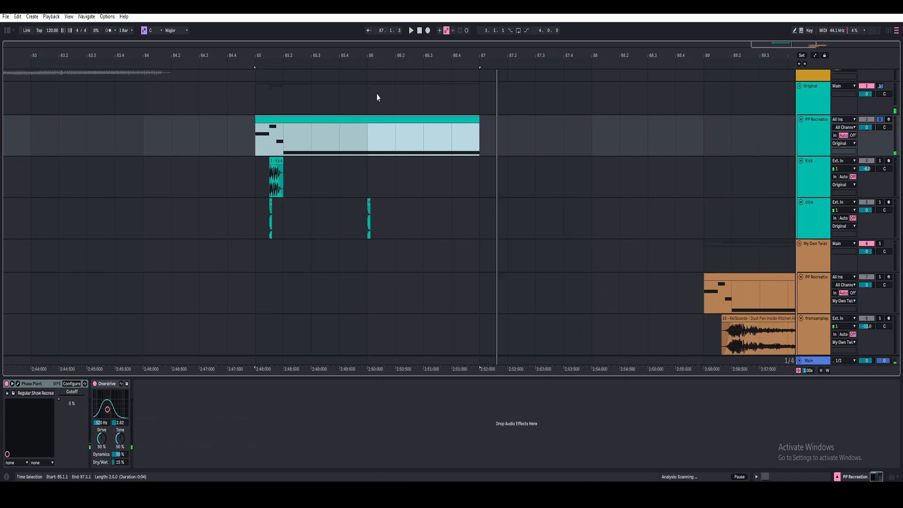
pyautogui.click(881, 175)
pyautogui.click(881, 161)
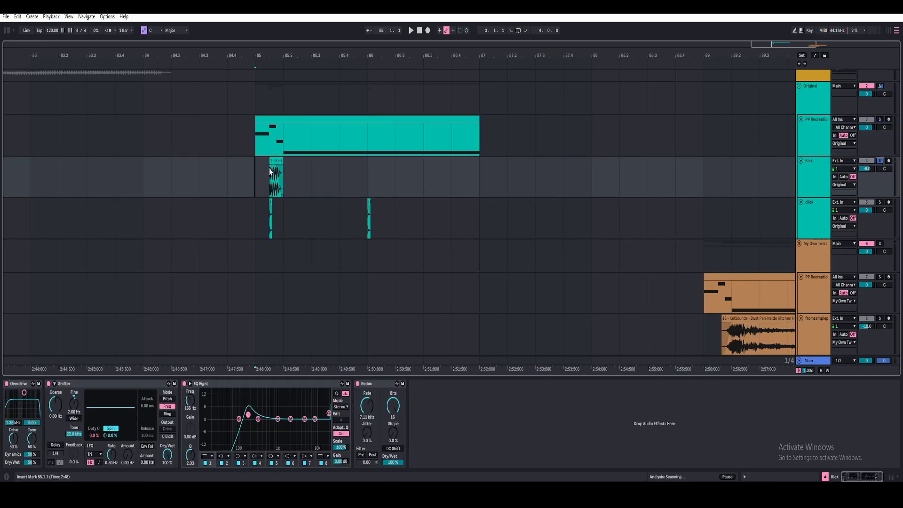
pyautogui.scroll(3, 270, 171)
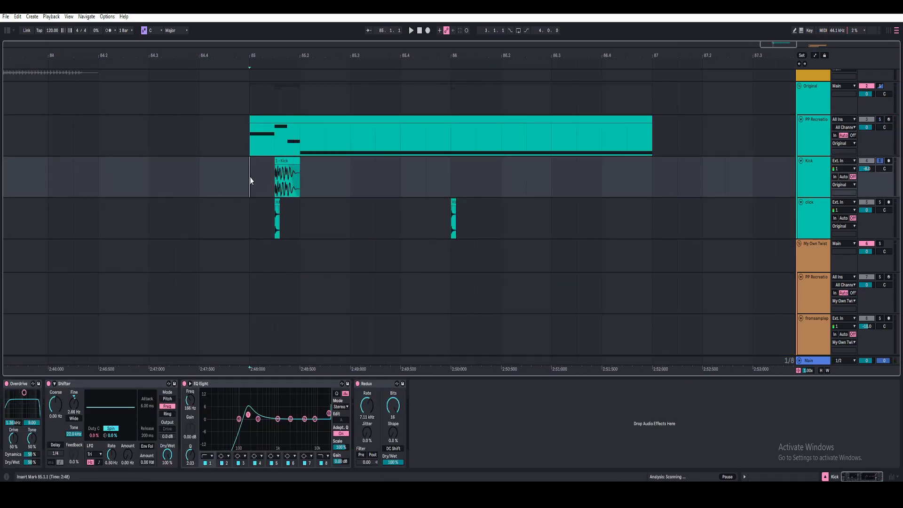
pyautogui.scroll(2, 284, 179)
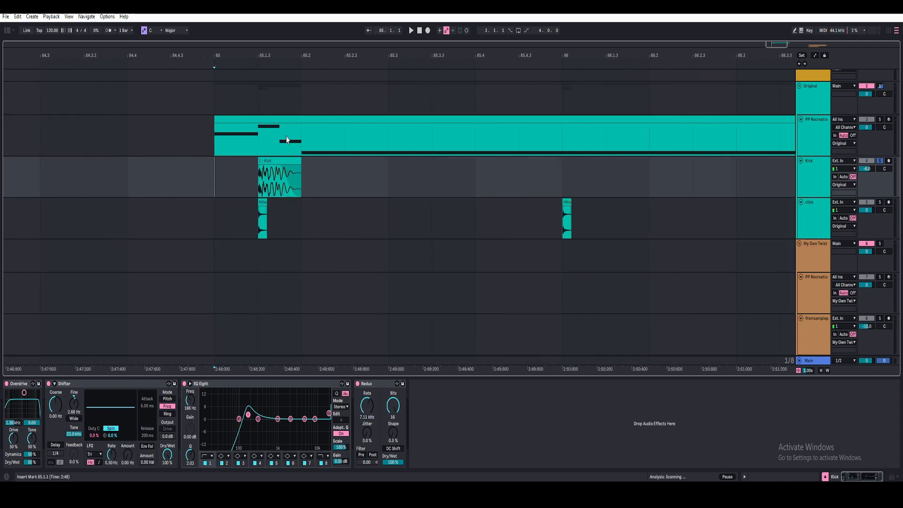
pyautogui.click(271, 161)
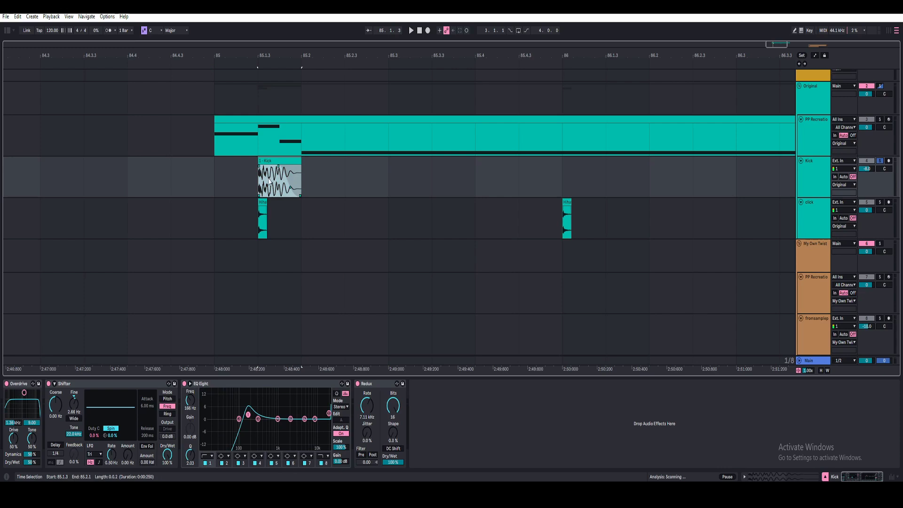
# Play the soloed kick from 85.1.3, add the click track to the solo and audition both layers together.
pyautogui.scroll(2, 277, 170)
pyautogui.click(243, 228)
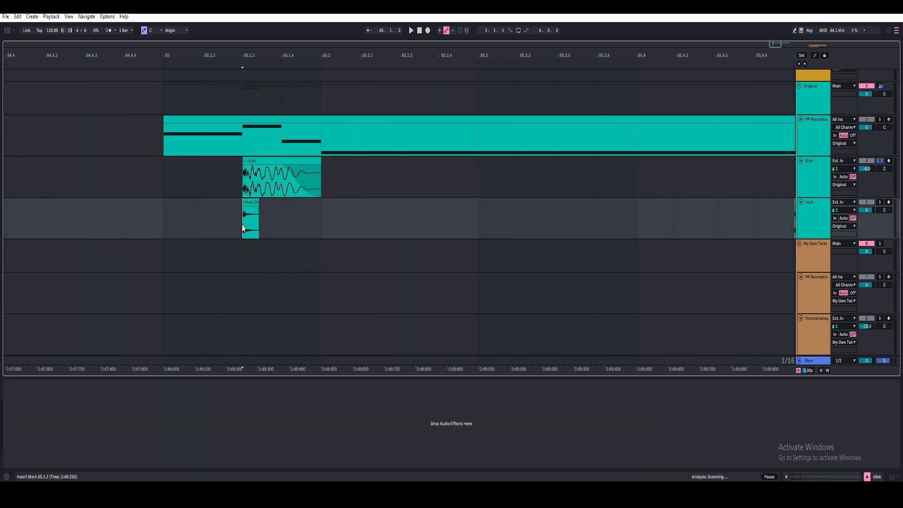
pyautogui.moveTo(250, 55)
pyautogui.mouseDown()
pyautogui.moveTo(250, 112)
pyautogui.moveTo(251, 47)
pyautogui.mouseUp()
pyautogui.press('space')
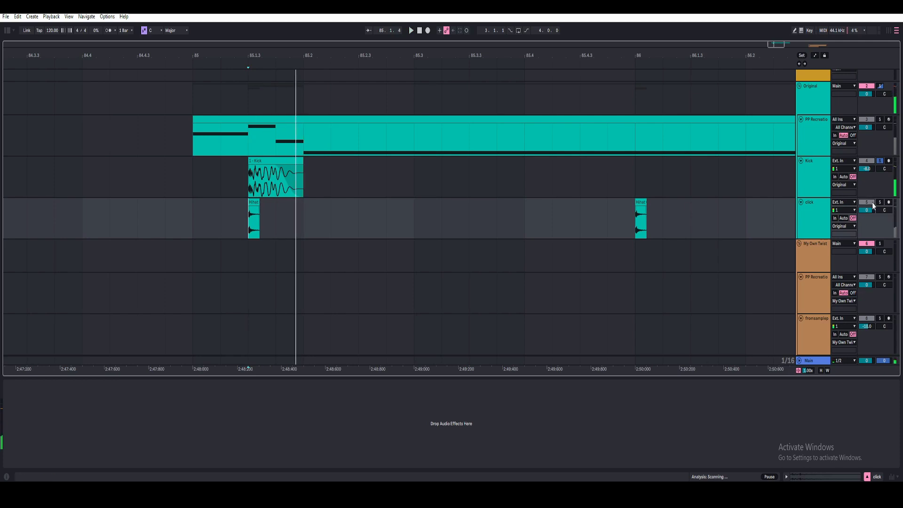
pyautogui.keyDown('ctrl'); pyautogui.click(879, 202); pyautogui.keyUp('ctrl')
pyautogui.press('space')
pyautogui.press('space')
pyautogui.press('space')
pyautogui.press('space')
# Step through the bands of the Kick track's EQ Eight and show the frequency automation of band 8.
pyautogui.click(806, 187)
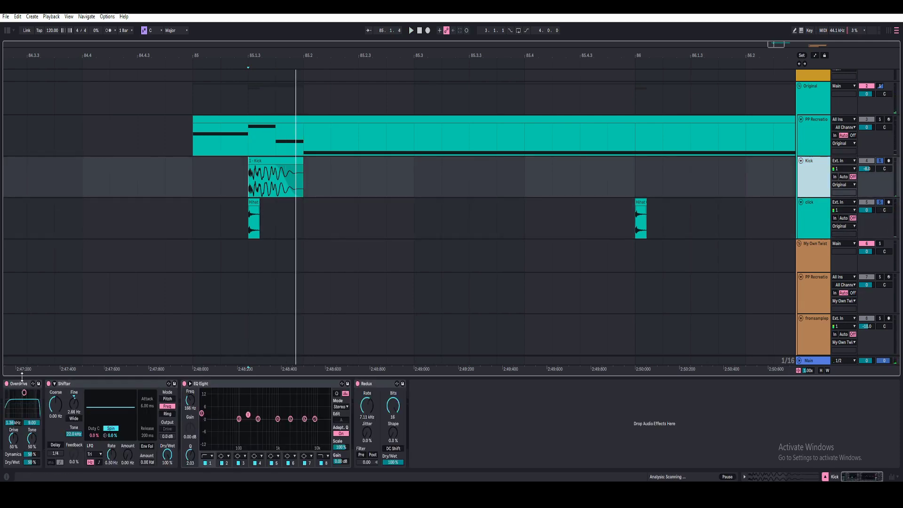
pyautogui.click(217, 384)
pyautogui.click(243, 464)
pyautogui.click(262, 464)
pyautogui.click(275, 464)
pyautogui.click(325, 464)
pyautogui.rightClick(189, 403)
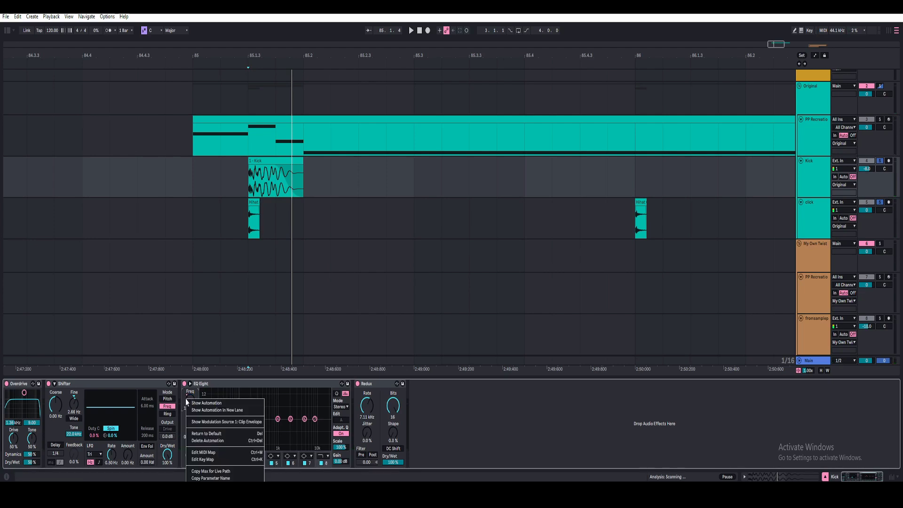
pyautogui.click(206, 403)
# Audition the automated EQ sweep on the kick and click layers from 85.1.1 and again from 85.1.3.
pyautogui.click(194, 189)
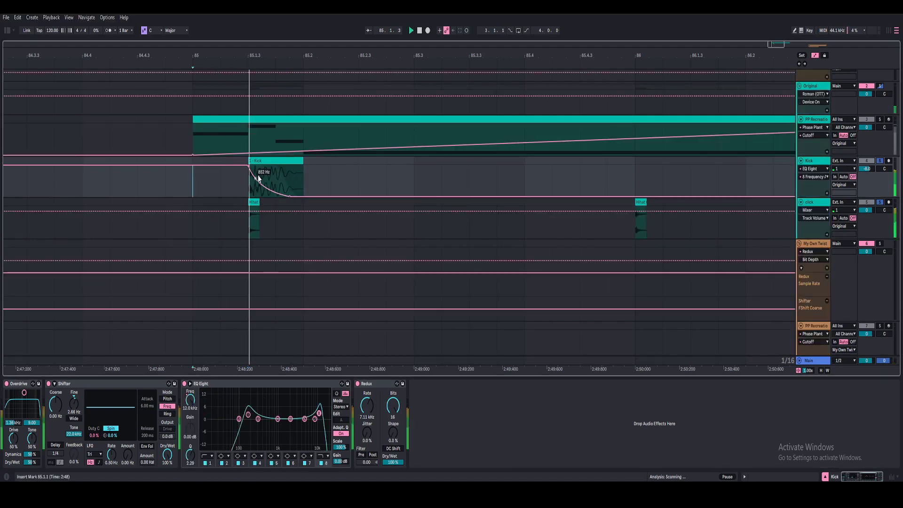
pyautogui.press('space')
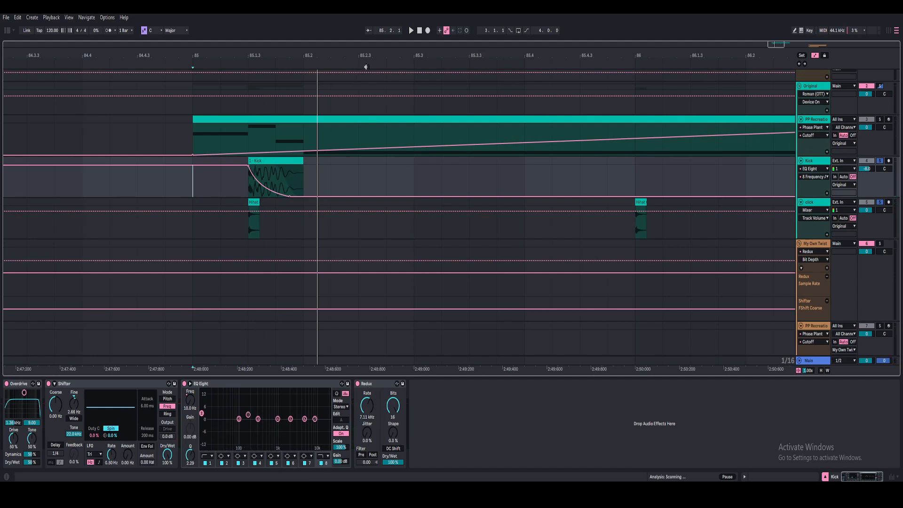
pyautogui.click(245, 189)
pyautogui.click(292, 65)
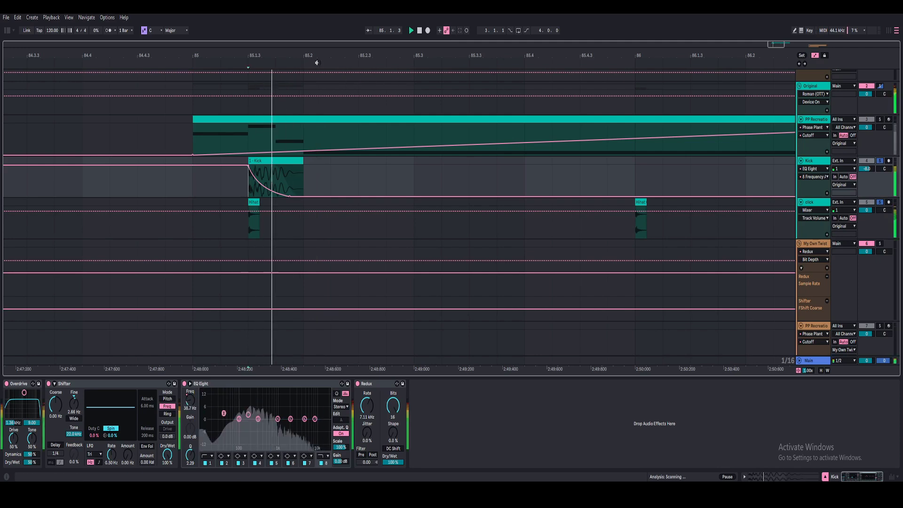
# Turn off the track solos and play the Original group's layers together from 85.1.3.
pyautogui.click(880, 161)
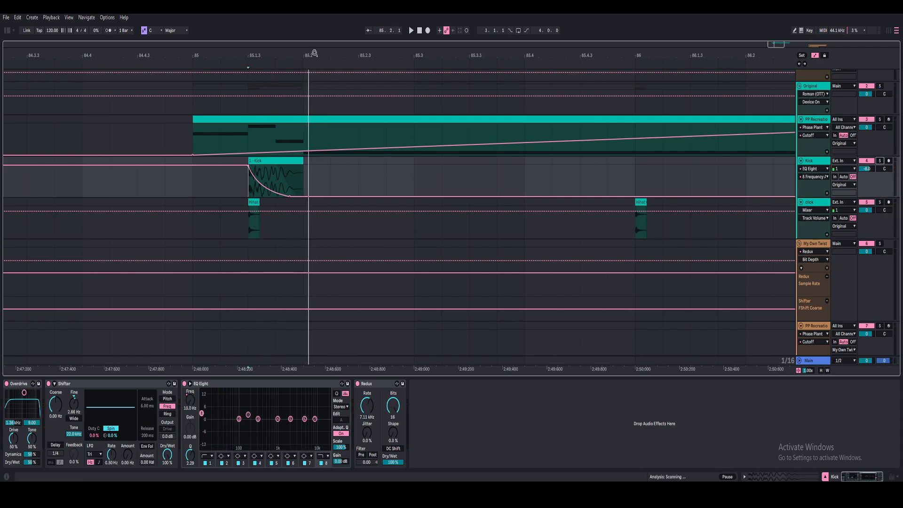
pyautogui.press('space')
pyautogui.press('space')
pyautogui.moveTo(330, 54); pyautogui.dragTo(226, 28)
pyautogui.press('space')
pyautogui.press('space')
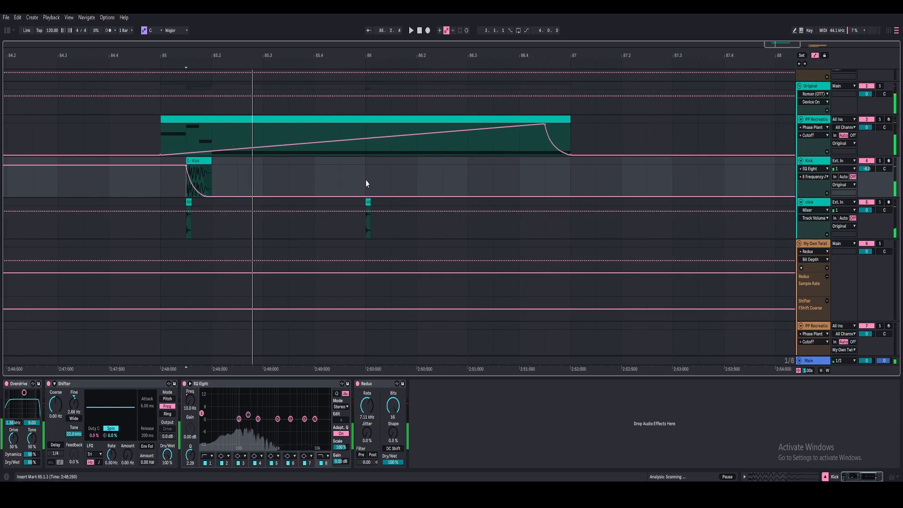
# Play the Original group from bar 86 to hear the second click against the synth.
pyautogui.click(365, 184)
pyautogui.press('space')
pyautogui.press('space')
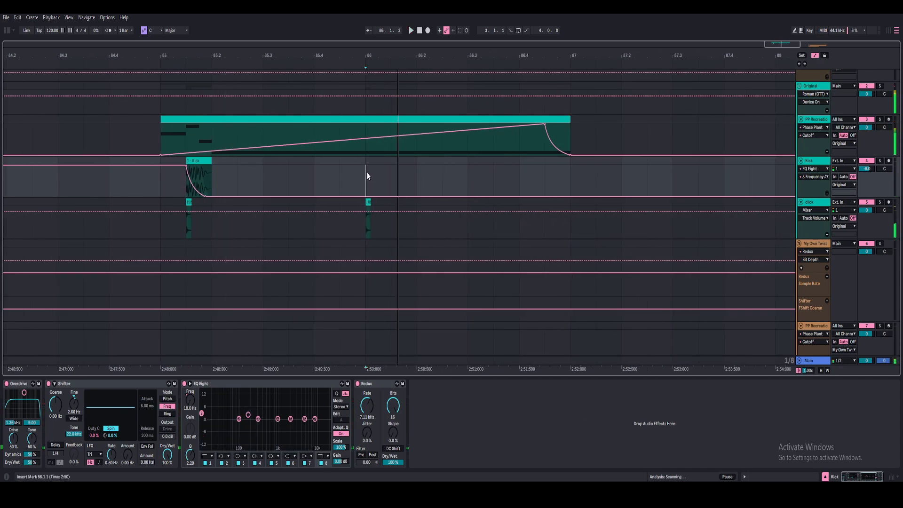
pyautogui.press('+')
pyautogui.press('-')
pyautogui.press('space')
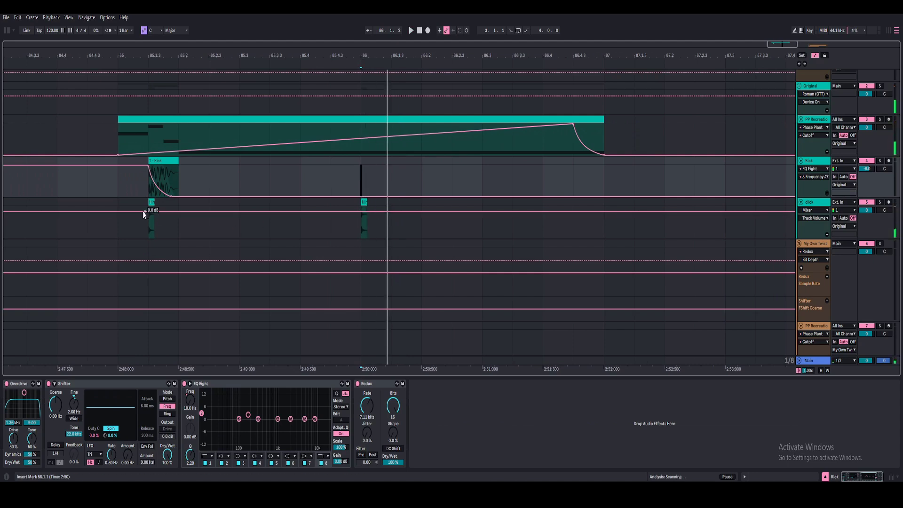
# Examine the Kick clip up close and replay all layers of the Original group from bar 85.
pyautogui.click(118, 224)
pyautogui.moveTo(183, 53); pyautogui.dragTo(221, 76)
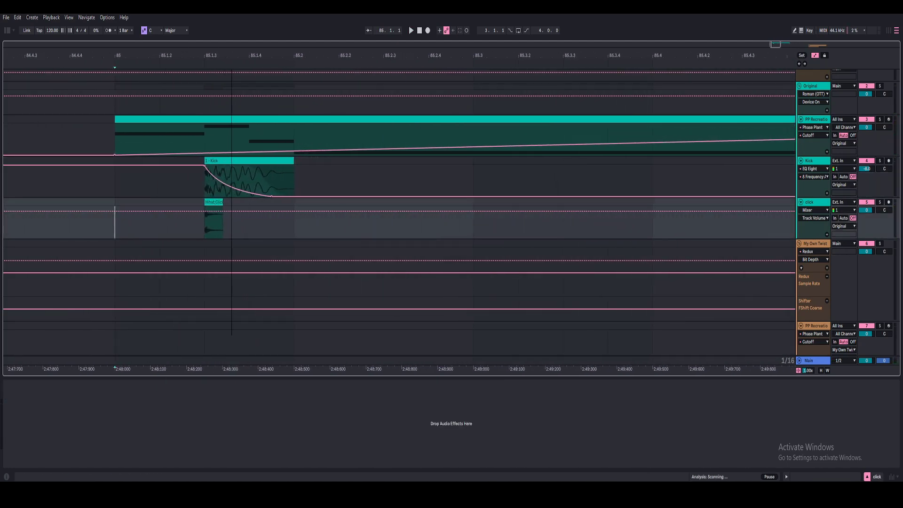
pyautogui.click(239, 168)
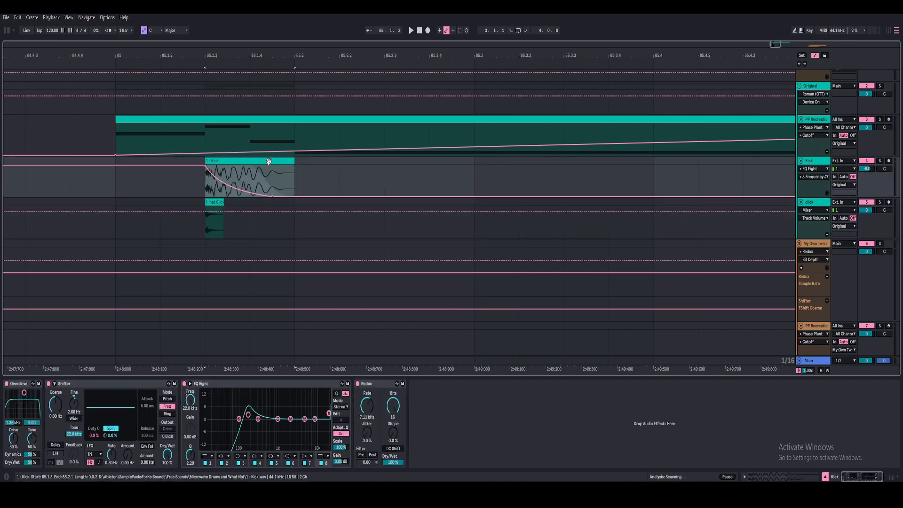
pyautogui.moveTo(295, 56); pyautogui.dragTo(295, 38)
pyautogui.click(236, 181)
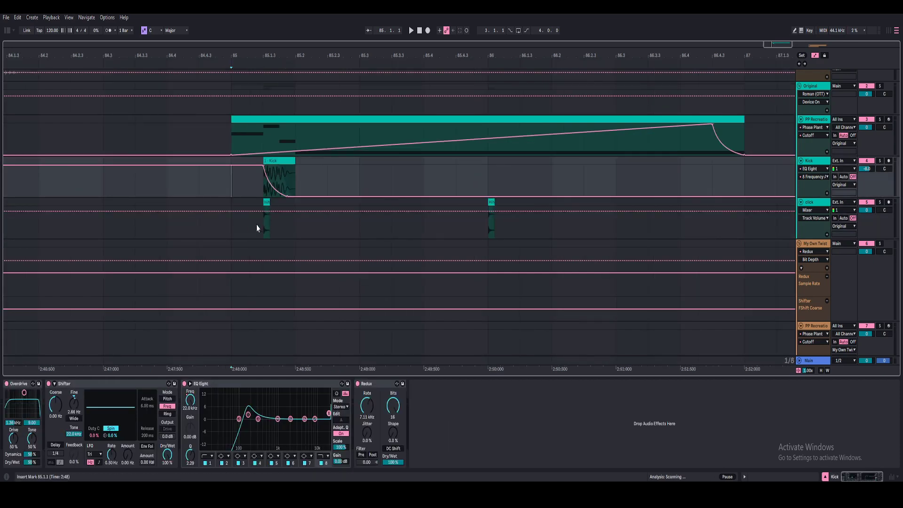
pyautogui.click(230, 228)
pyautogui.press('space')
pyautogui.click(273, 161)
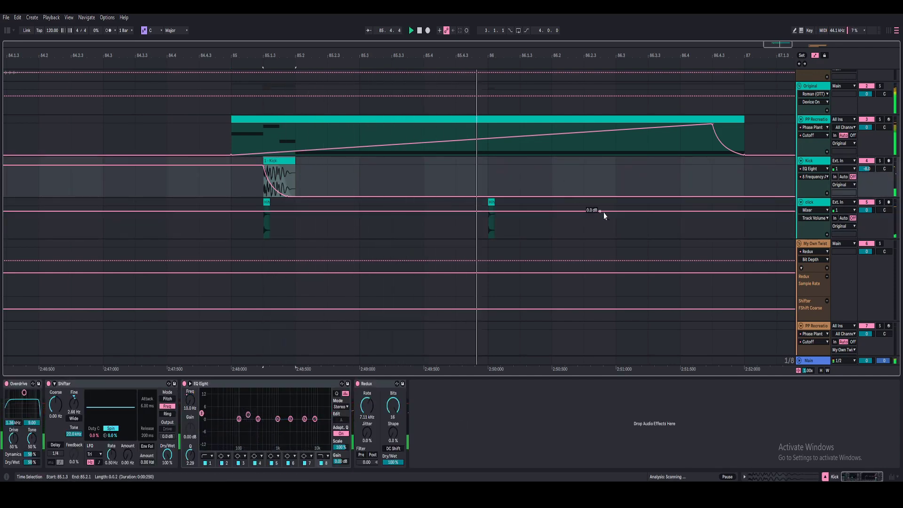
# Hide the automation, solo the Original group's click track and play its first clip at 85.1.3.
pyautogui.press('-')
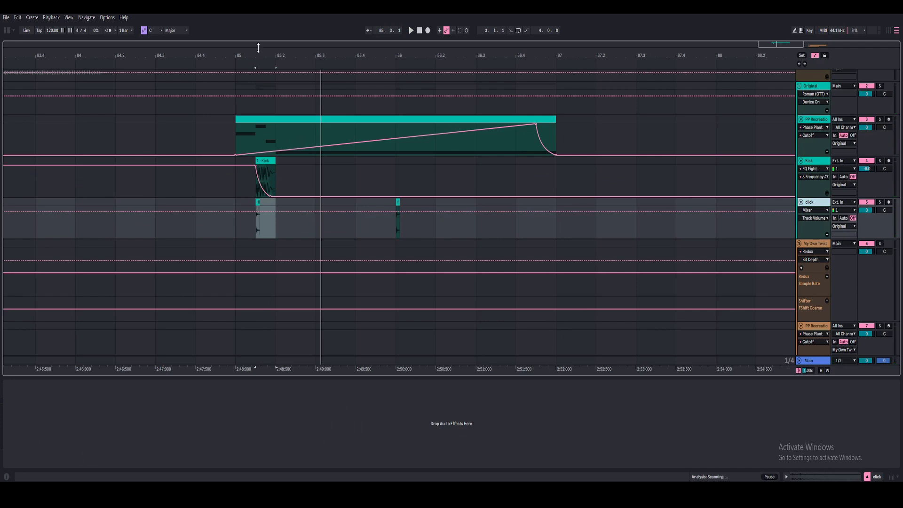
pyautogui.moveTo(259, 52); pyautogui.dragTo(259, 85)
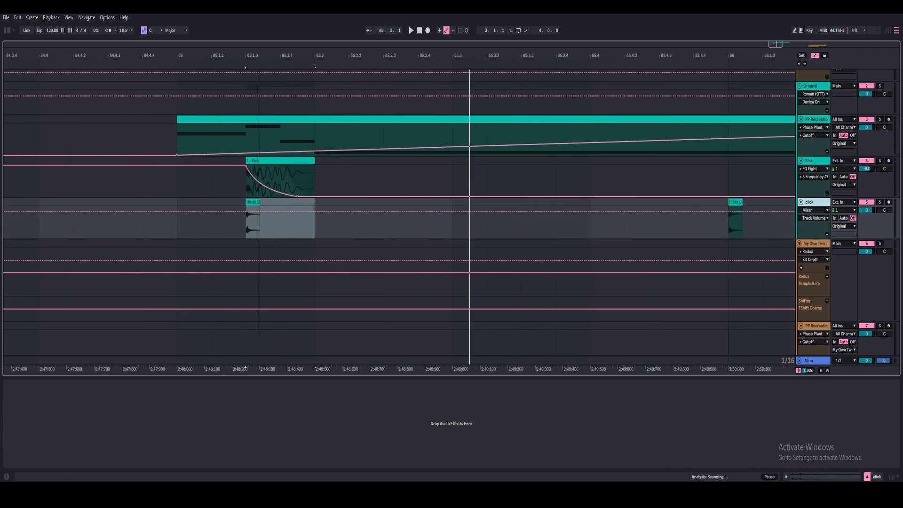
pyautogui.click(255, 202)
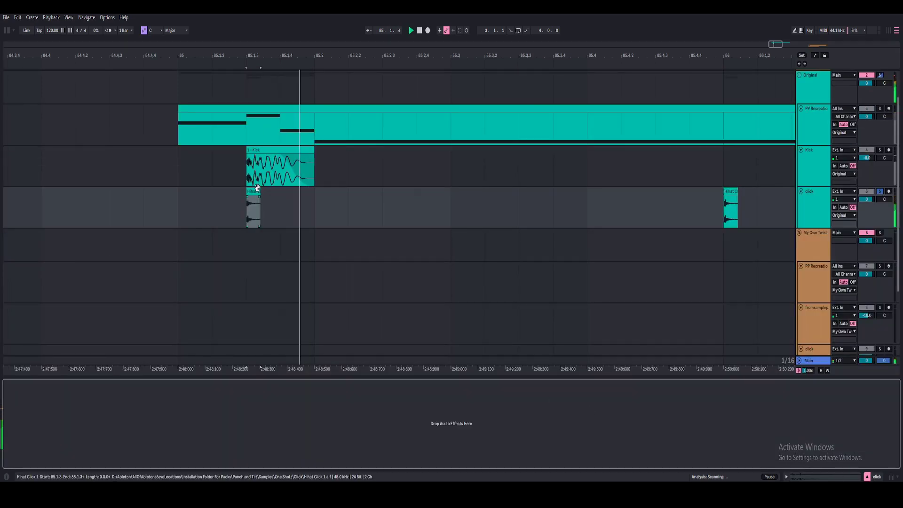
pyautogui.click(257, 188)
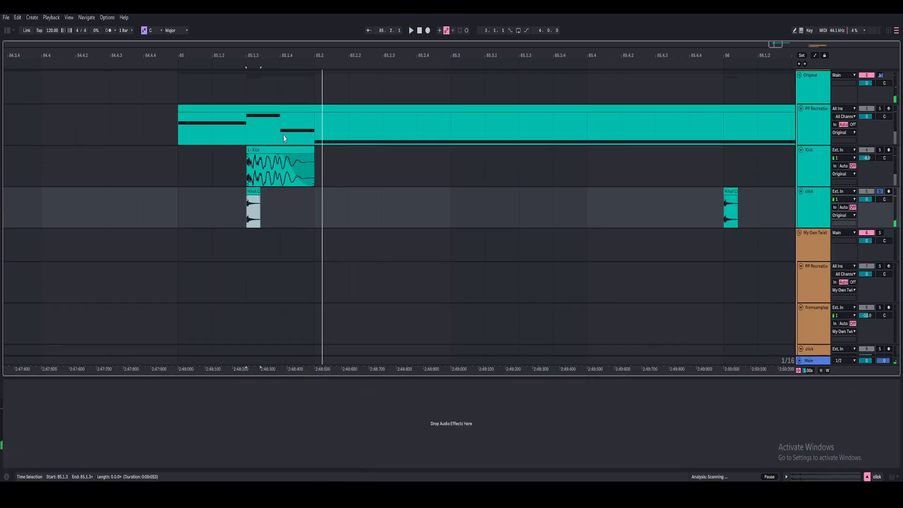
# Examine the waveform of the first click clip at 85.1.3 up close and replay it on its own.
pyautogui.moveTo(258, 55)
pyautogui.mouseDown()
pyautogui.moveTo(258, 104)
pyautogui.moveTo(257, 45)
pyautogui.moveTo(227, 27)
pyautogui.moveTo(193, 108)
pyautogui.moveTo(254, 72)
pyautogui.mouseUp()
pyautogui.click(226, 192)
pyautogui.click(249, 215)
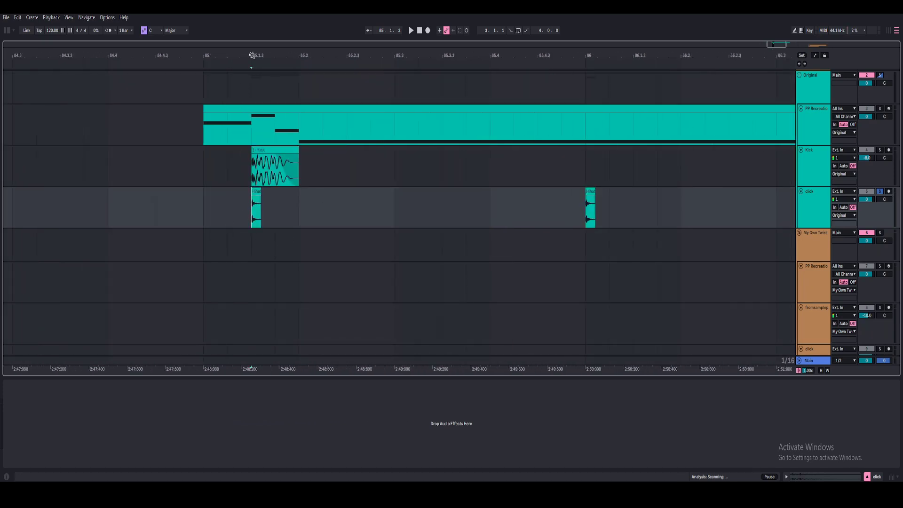
pyautogui.press('+')
pyautogui.press('+')
pyautogui.click(262, 210)
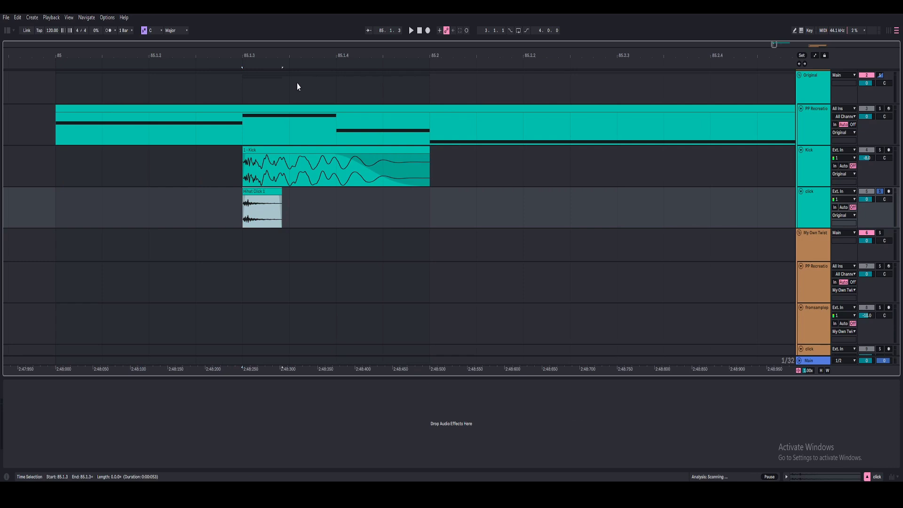
pyautogui.moveTo(348, 57); pyautogui.dragTo(315, 31)
pyautogui.press('space')
pyautogui.press('space')
pyautogui.press('space')
# Play the soloed click track's second clip from bar 86.
pyautogui.press('-')
pyautogui.press('-')
pyautogui.press('-')
pyautogui.click(416, 217)
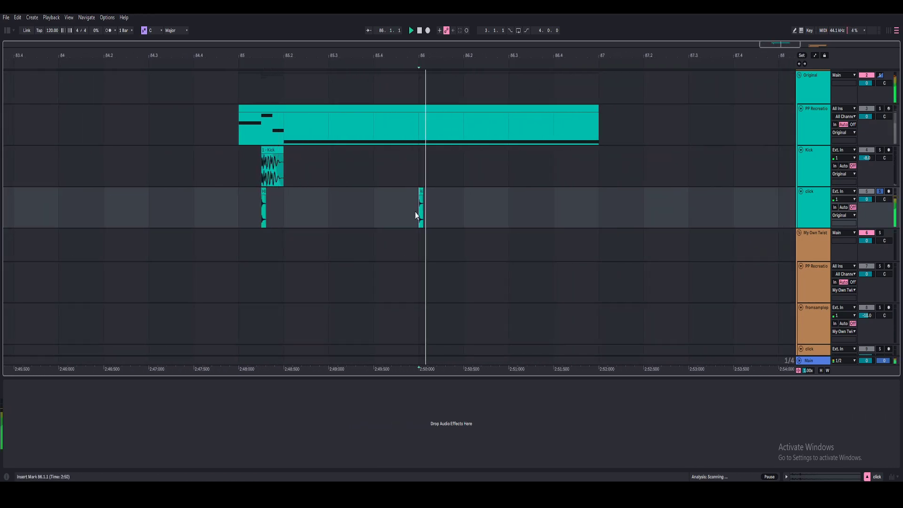
# Show the Original group's effect chain, turn off the solos and play the full recreation from bar 85.
pyautogui.click(814, 87)
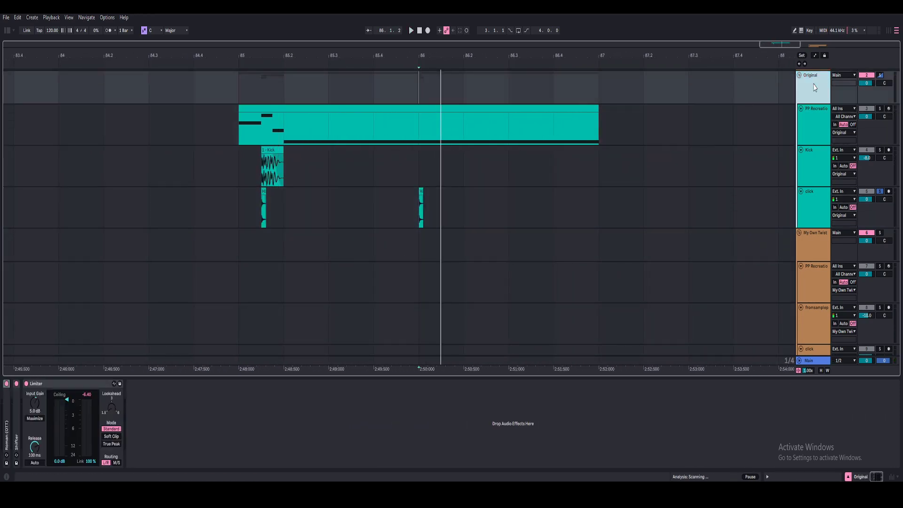
pyautogui.click(306, 108)
pyautogui.press('space')
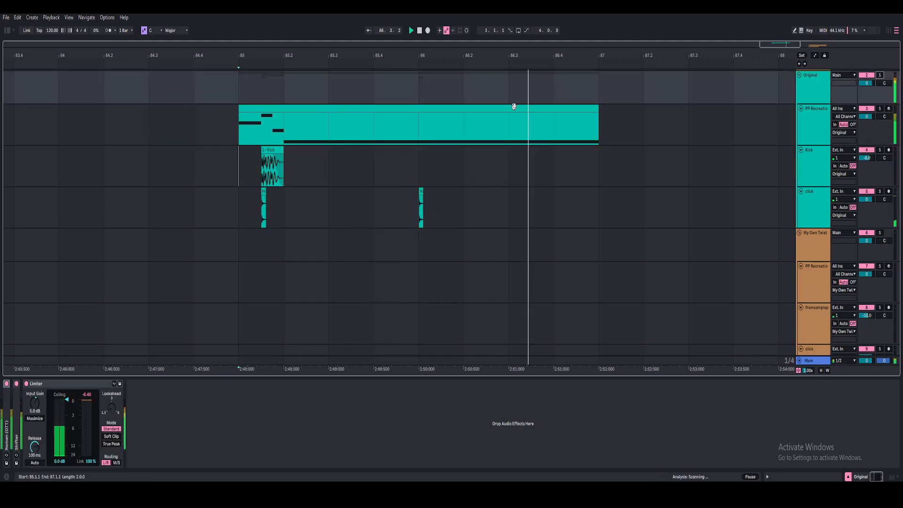
pyautogui.press('space')
pyautogui.moveTo(564, 55); pyautogui.dragTo(463, 71)
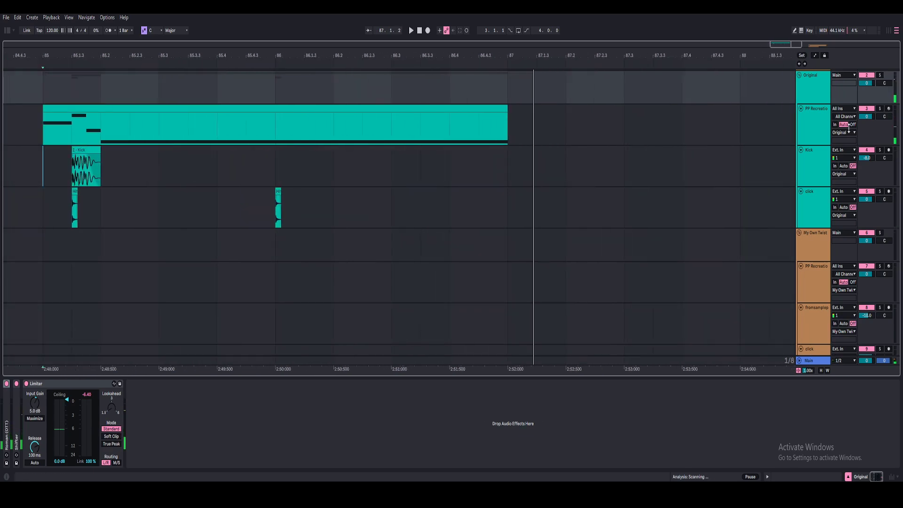
# Go to the My Own Twist group at bar 89 and select its PP Recreation clip to view its devices.
pyautogui.click(822, 125)
pyautogui.scroll(-3, 205, 162)
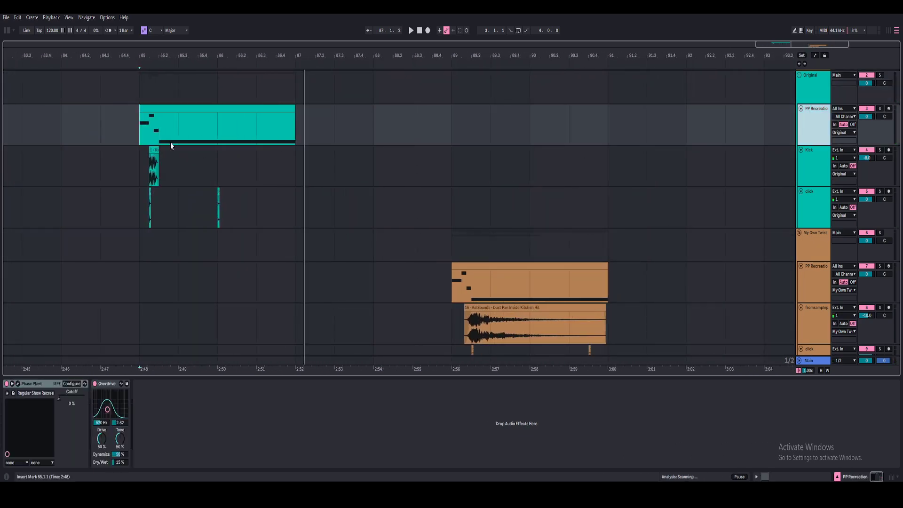
pyautogui.scroll(-3, 518, 195)
pyautogui.click(455, 270)
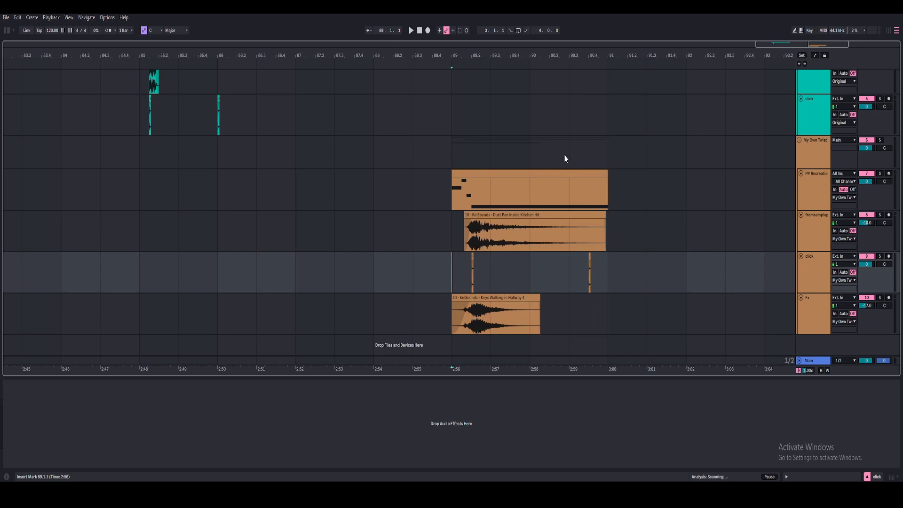
pyautogui.moveTo(483, 55); pyautogui.dragTo(900, 219)
pyautogui.click(811, 160)
pyautogui.click(222, 230)
pyautogui.click(297, 174)
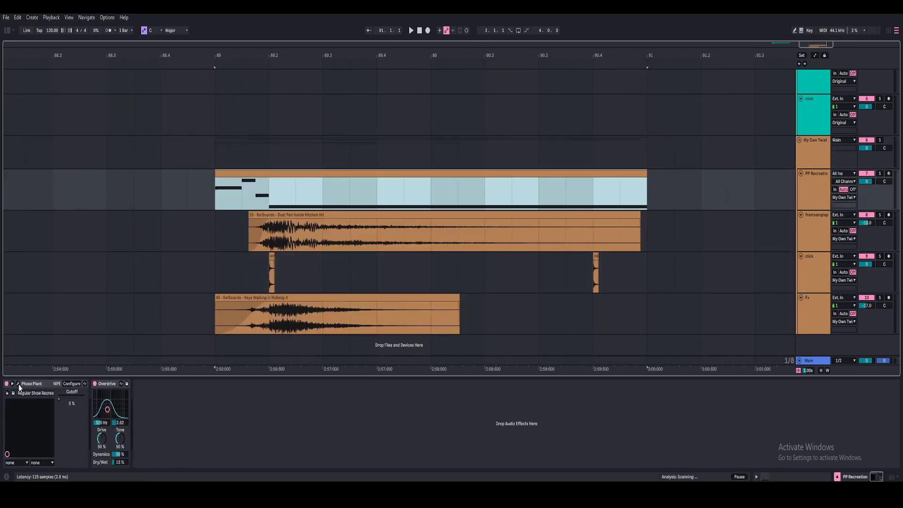
# Select the fromsamplepack clip and move the Fx track above the click track in the My Own Twist group.
pyautogui.click(442, 215)
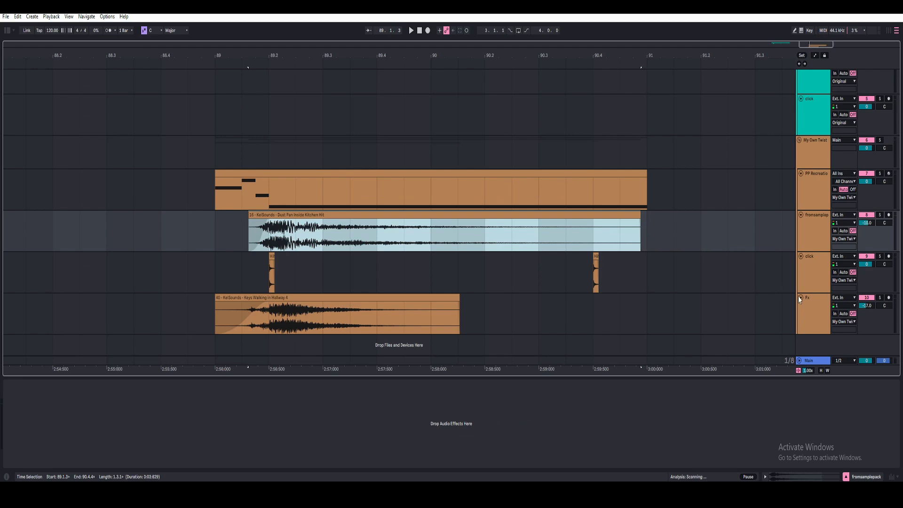
pyautogui.moveTo(808, 299); pyautogui.dragTo(813, 257)
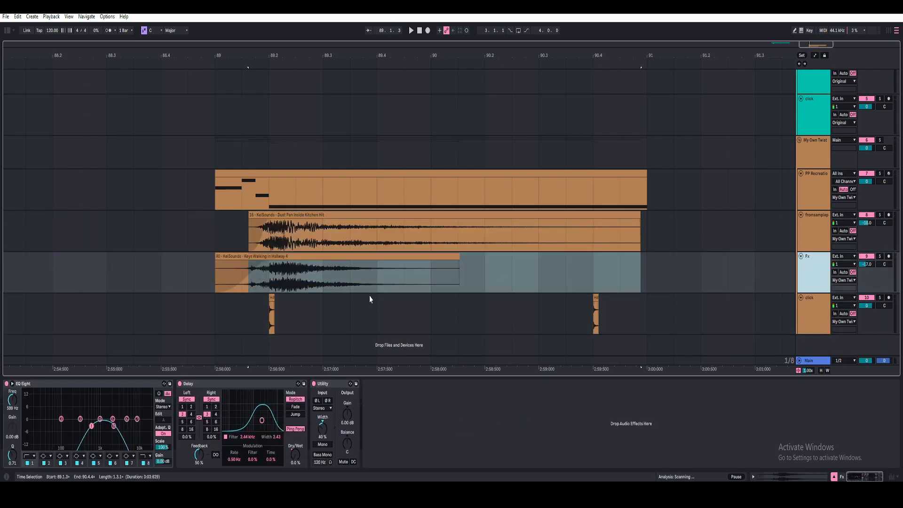
# Play the My Own Twist layers from bar 89.
pyautogui.click(218, 282)
pyautogui.moveTo(268, 322); pyautogui.dragTo(555, 305)
pyautogui.click(559, 307)
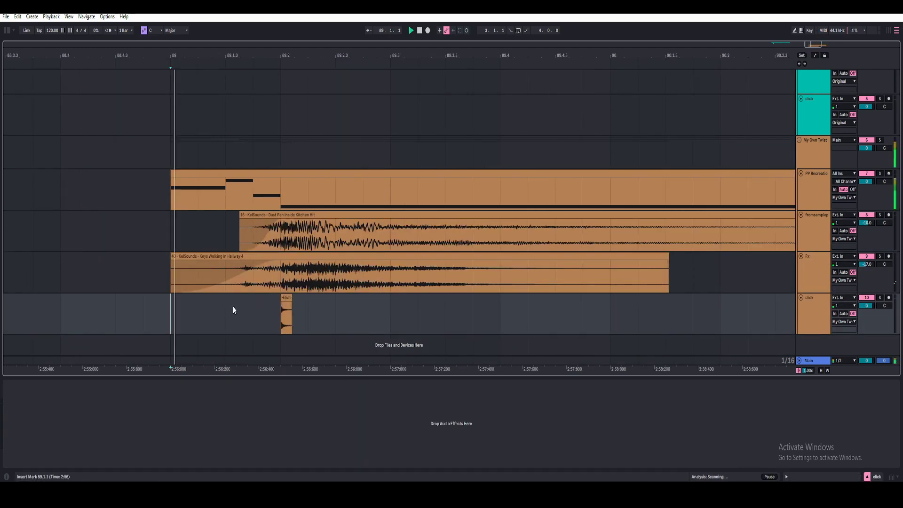
# Deactivate the first Hihat Click clip at 89.2 on the My Own Twist click track.
pyautogui.moveTo(253, 308); pyautogui.dragTo(336, 310)
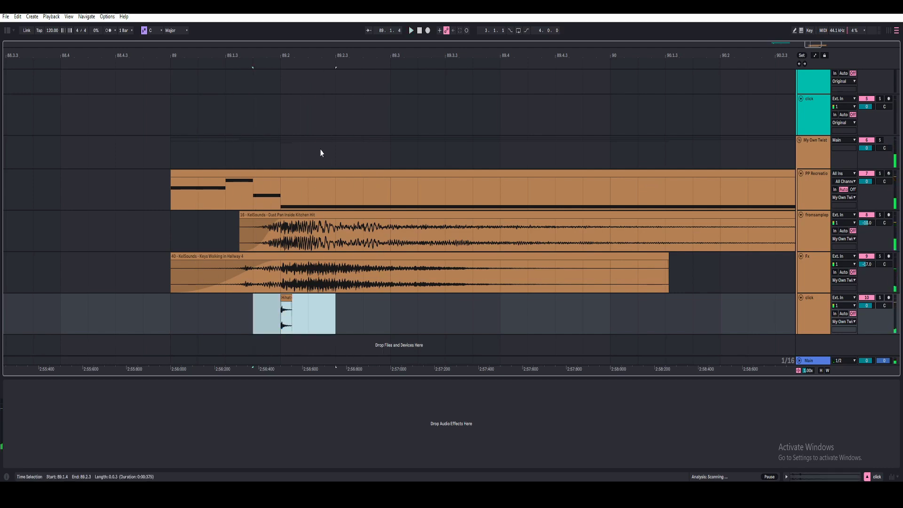
pyautogui.moveTo(298, 56); pyautogui.dragTo(298, 75)
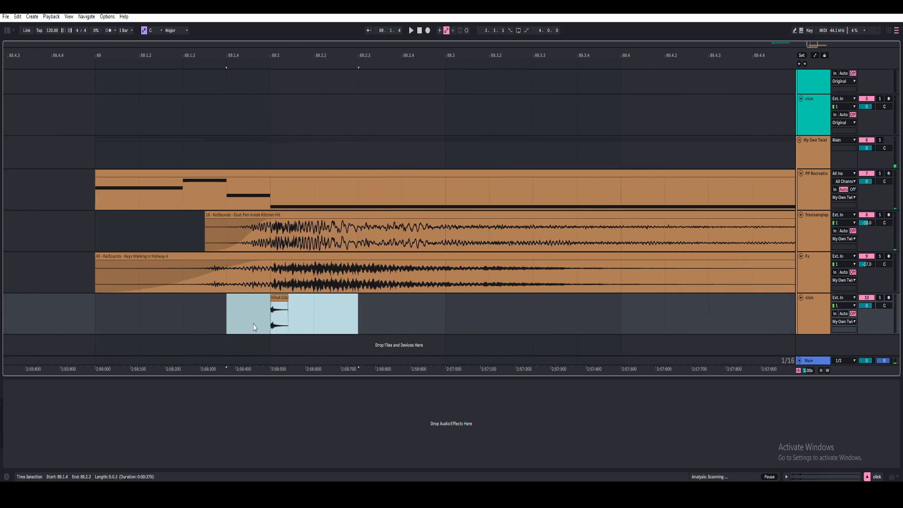
pyautogui.click(273, 297)
pyautogui.click(286, 310)
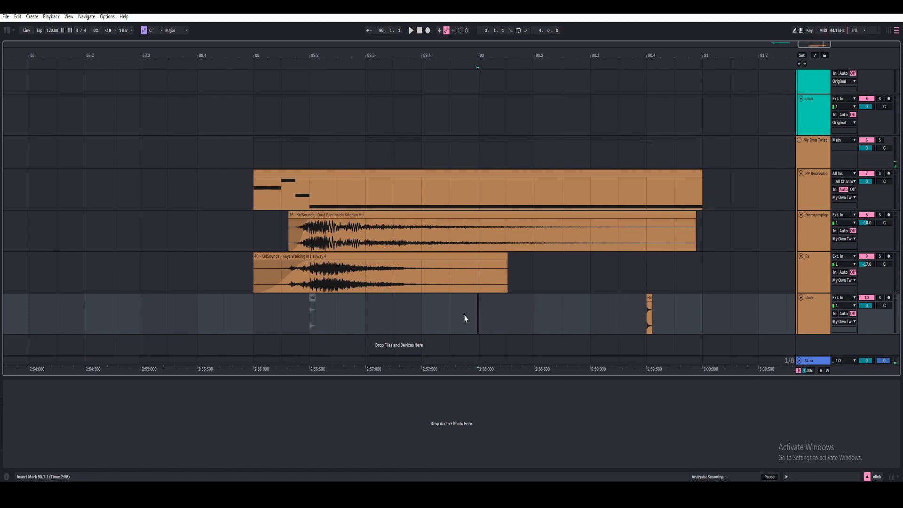
# Play the section around the second click clip, starting from 90.3 and from 90.4.
pyautogui.click(410, 29)
pyautogui.press('+')
pyautogui.click(418, 331)
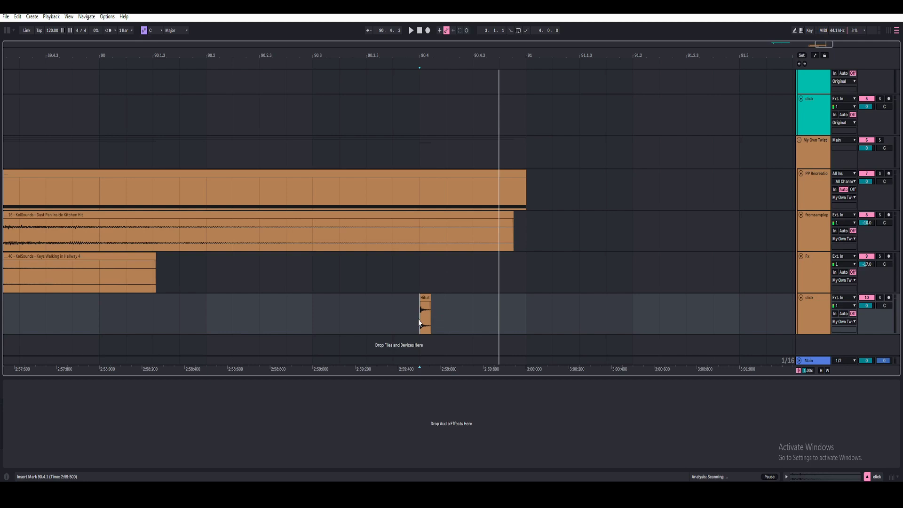
pyautogui.click(309, 316)
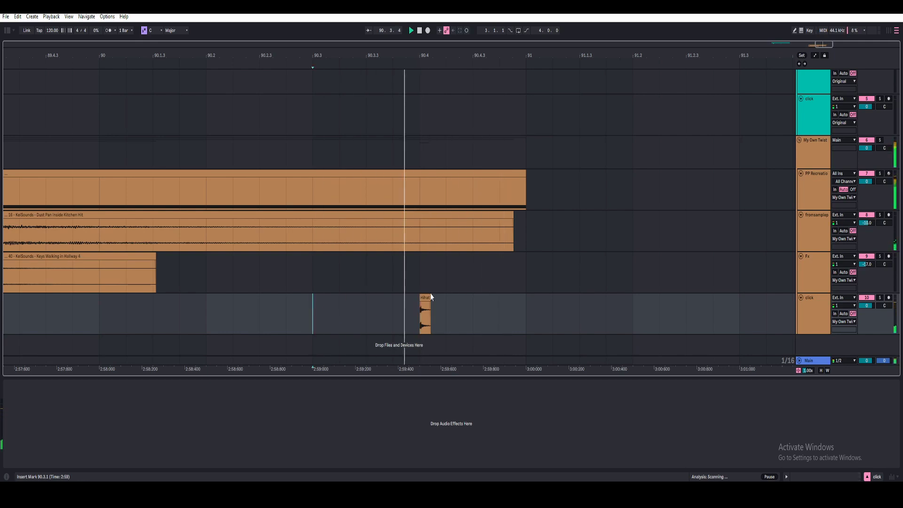
pyautogui.click(421, 322)
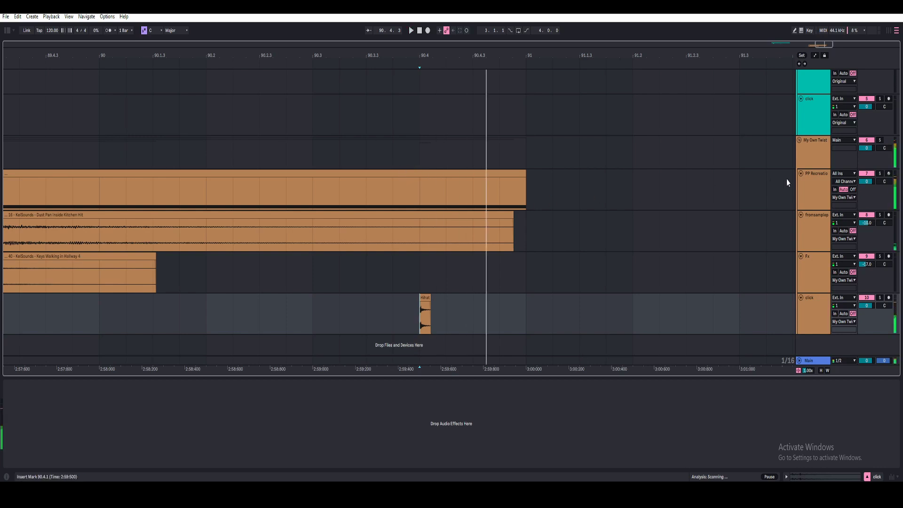
# Show the My Own Twist group's effect chain and play the ending from 90.4.
pyautogui.click(813, 150)
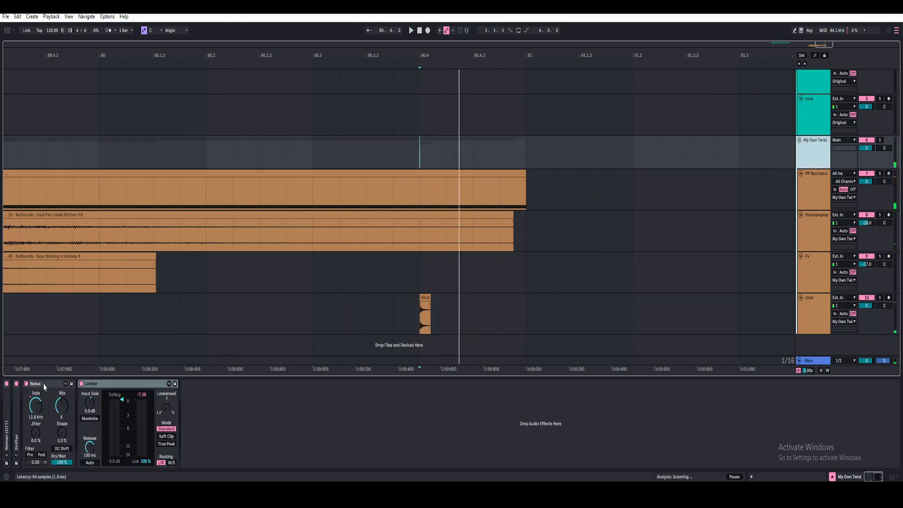
pyautogui.click(417, 319)
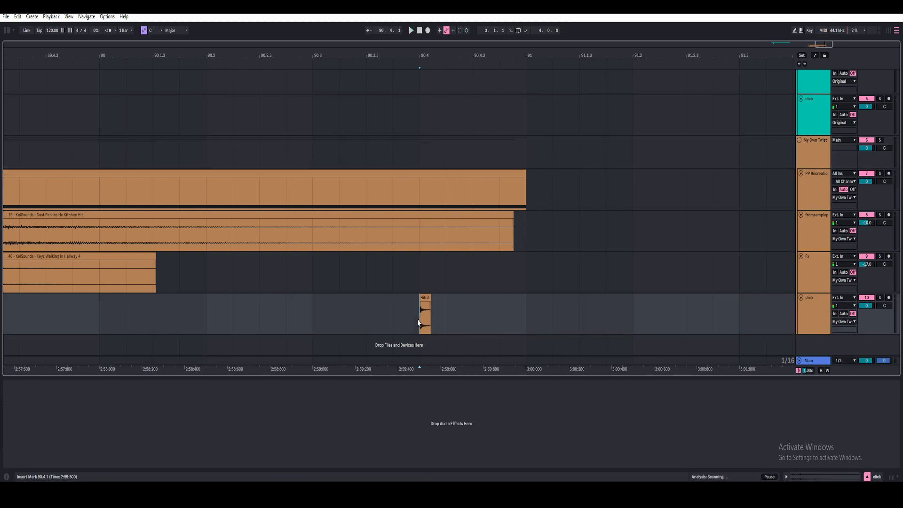
pyautogui.press('space')
pyautogui.click(425, 153)
pyautogui.press('space')
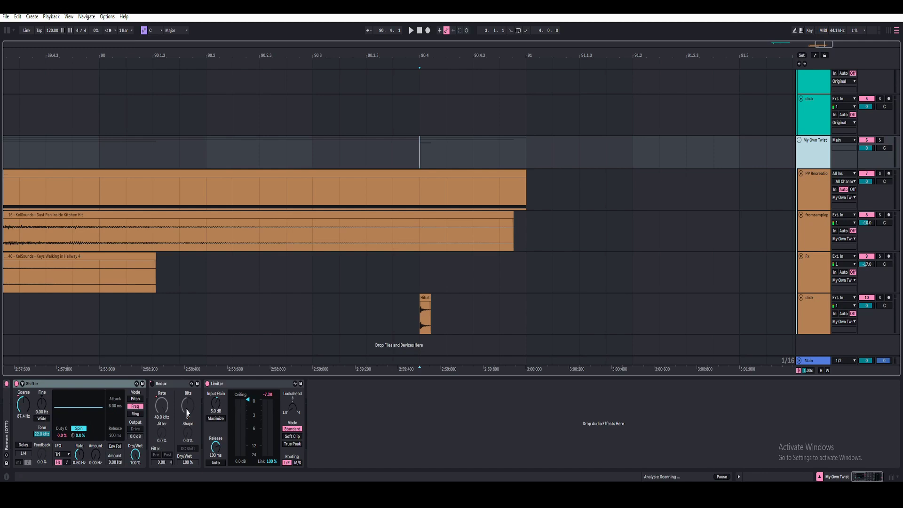
# Show the automation for the Redux device's on/off state in the My Own Twist group and play it from 90.3.
pyautogui.rightClick(151, 388)
pyautogui.click(173, 380)
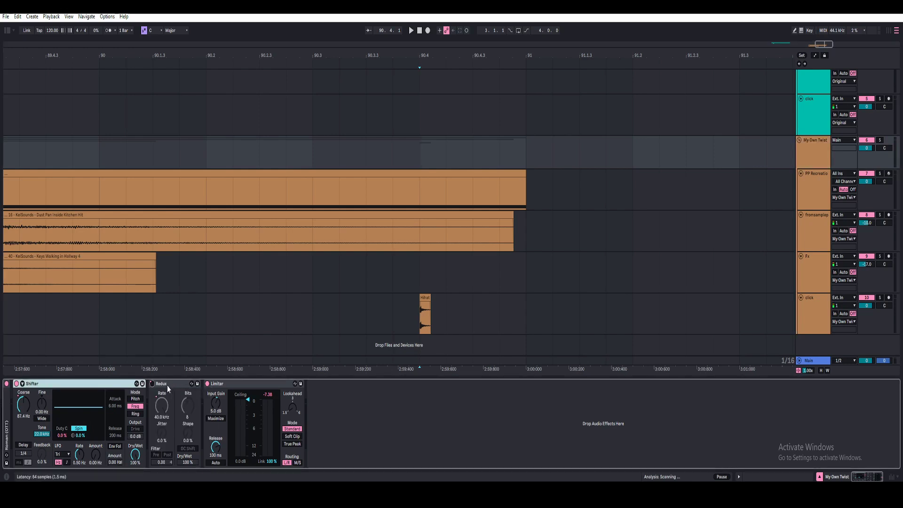
pyautogui.rightClick(153, 383)
pyautogui.click(171, 387)
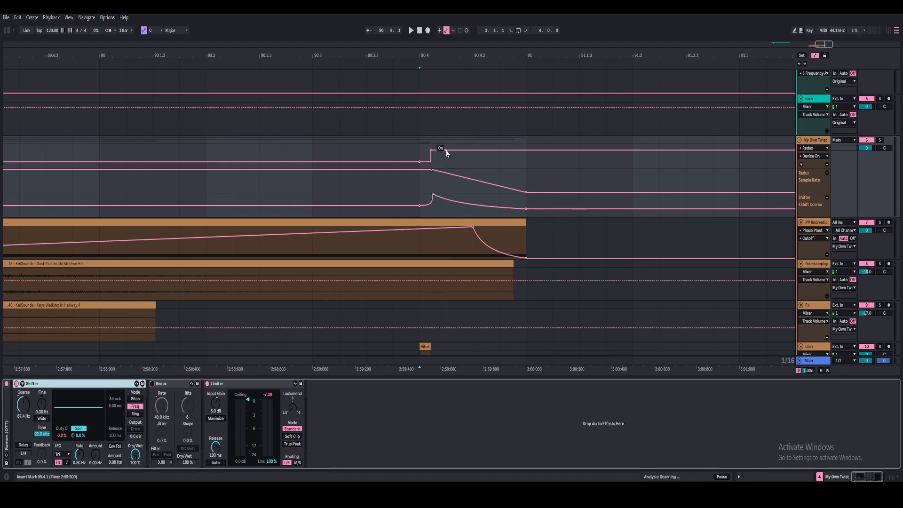
pyautogui.moveTo(428, 55); pyautogui.dragTo(368, 145)
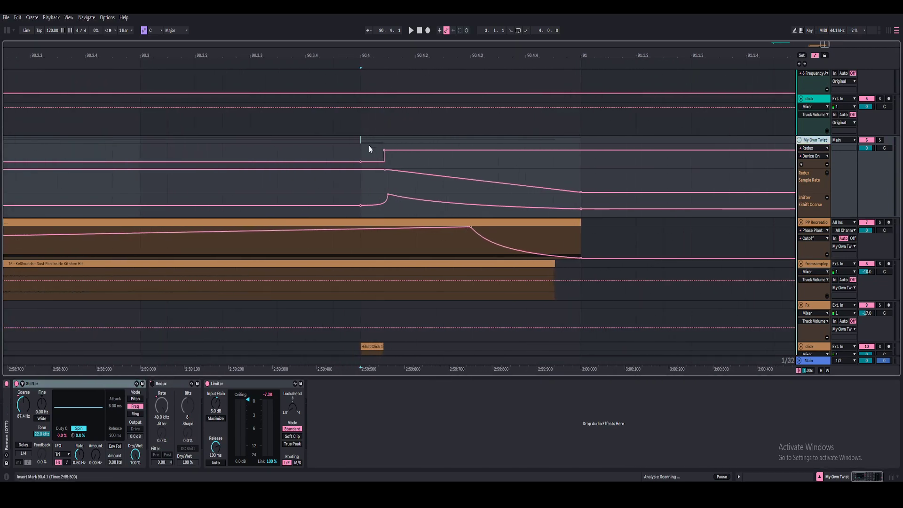
pyautogui.click(139, 142)
pyautogui.press('space')
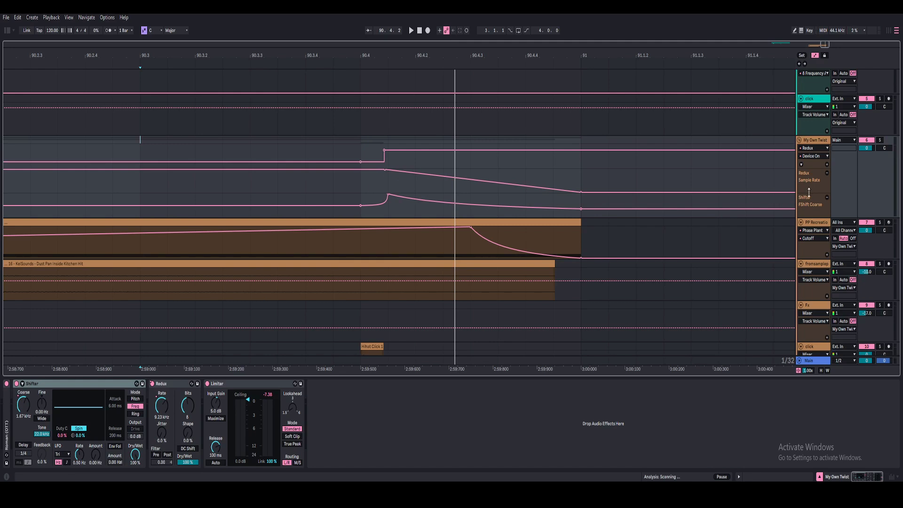
# Enlarge the Redux Sample Rate automation lane, highlight its falling ramp after 90.4 and play through it.
pyautogui.moveTo(807, 192); pyautogui.dragTo(807, 280)
pyautogui.moveTo(368, 230); pyautogui.dragTo(593, 220)
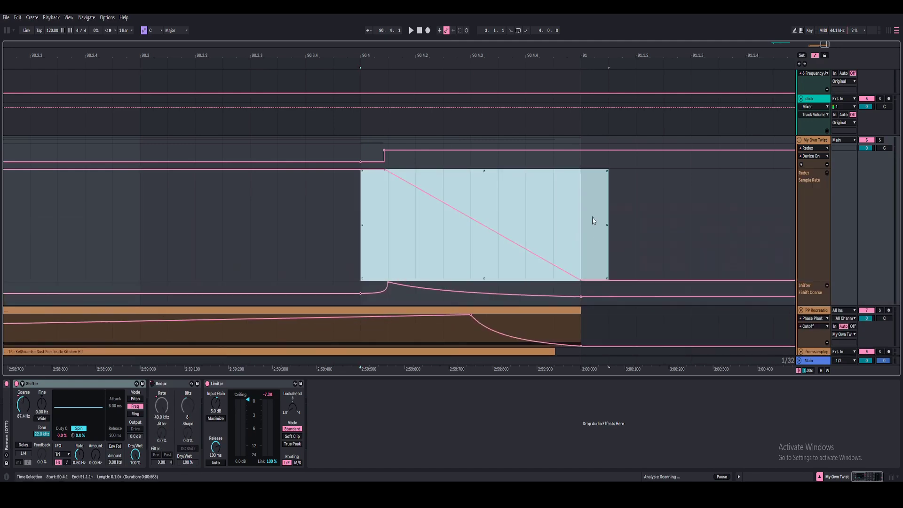
pyautogui.click(593, 221)
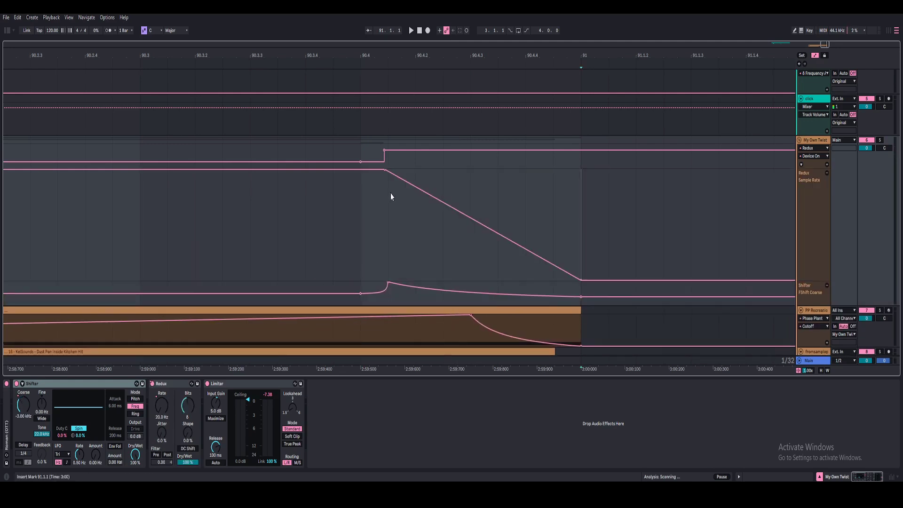
pyautogui.click(369, 228)
pyautogui.press('space')
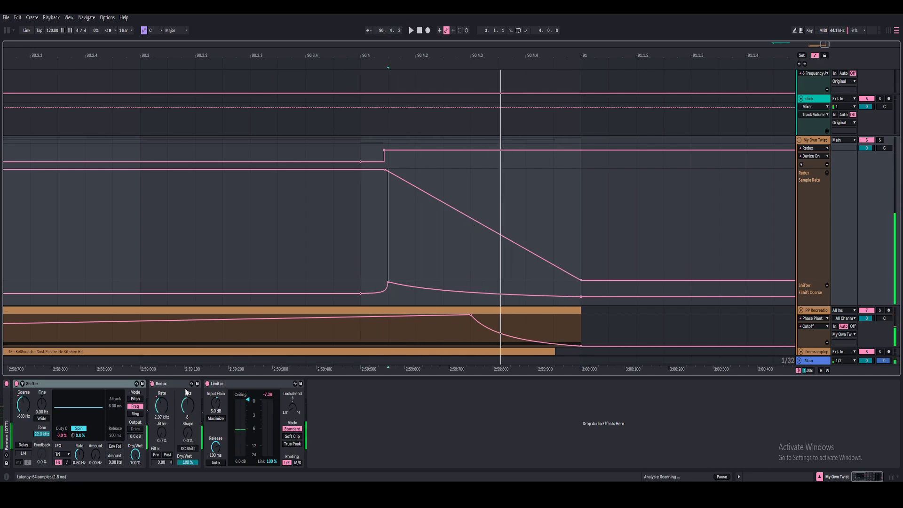
pyautogui.scroll(-2, 423, 273)
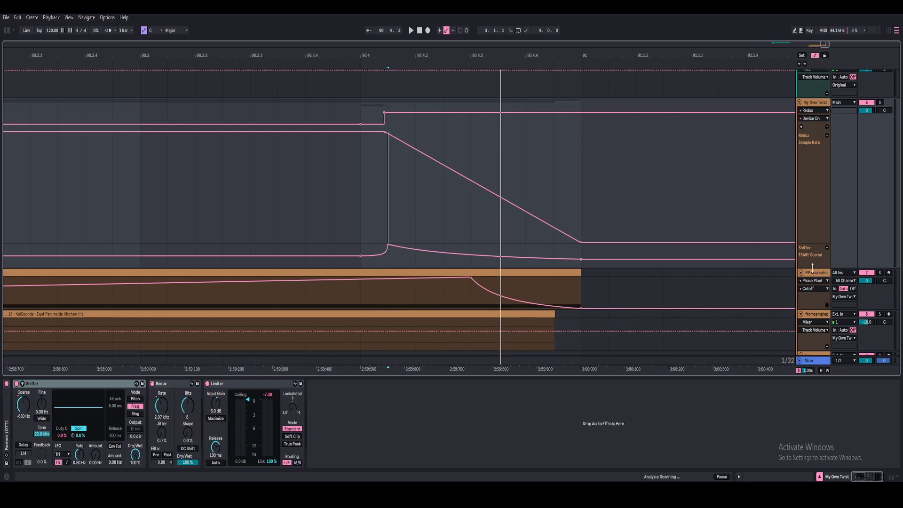
# Enlarge the Shifter FShift Coarse automation lane, highlight its curve from 90.4 to 91 and play it from 90.4.
pyautogui.moveTo(814, 271); pyautogui.dragTo(813, 351)
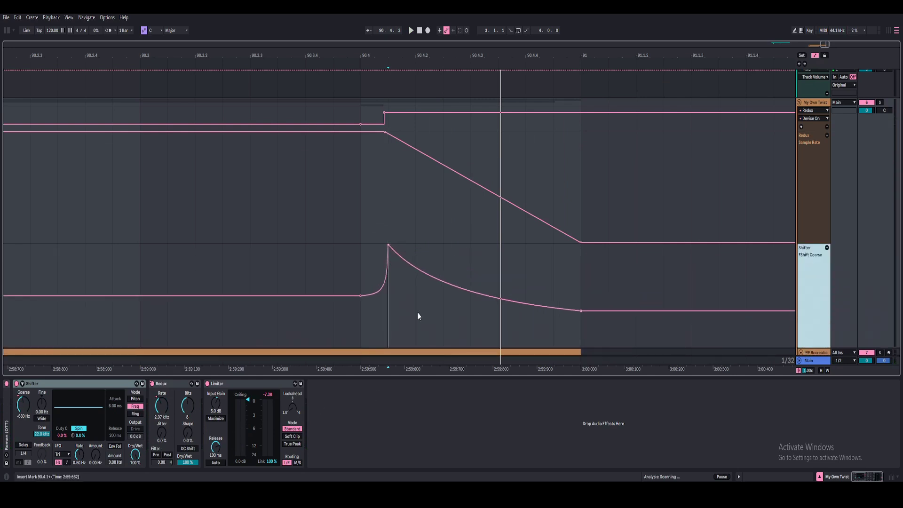
pyautogui.moveTo(368, 331); pyautogui.dragTo(586, 285)
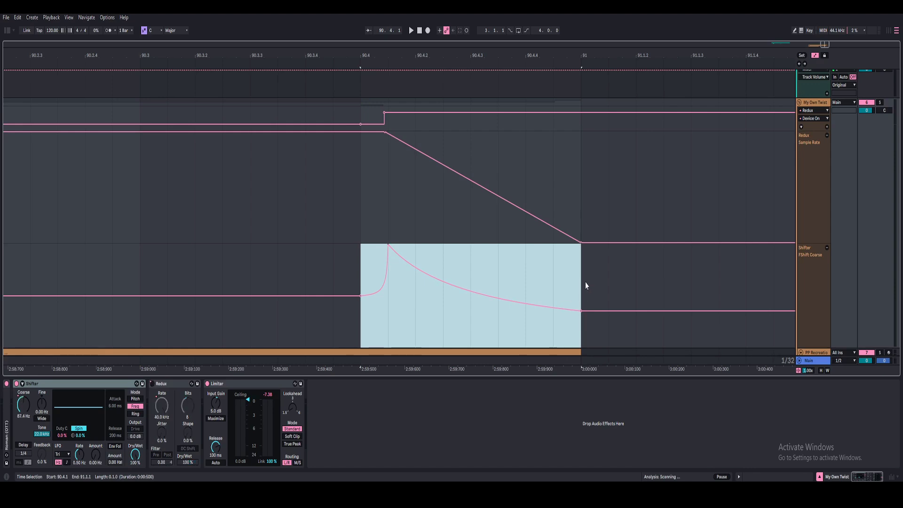
pyautogui.click(350, 277)
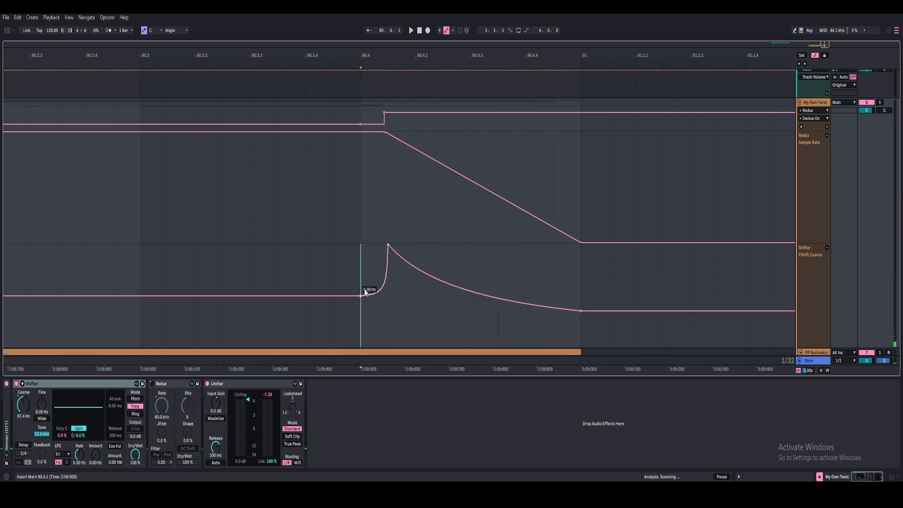
pyautogui.press('space')
pyautogui.press('space')
pyautogui.press('space')
pyautogui.press('space')
pyautogui.press('space')
# Solo the PP Recreation track, then solo the whole My Own Twist group instead.
pyautogui.scroll(-1, 870, 310)
pyautogui.click(880, 322)
pyautogui.scroll(1, 880, 282)
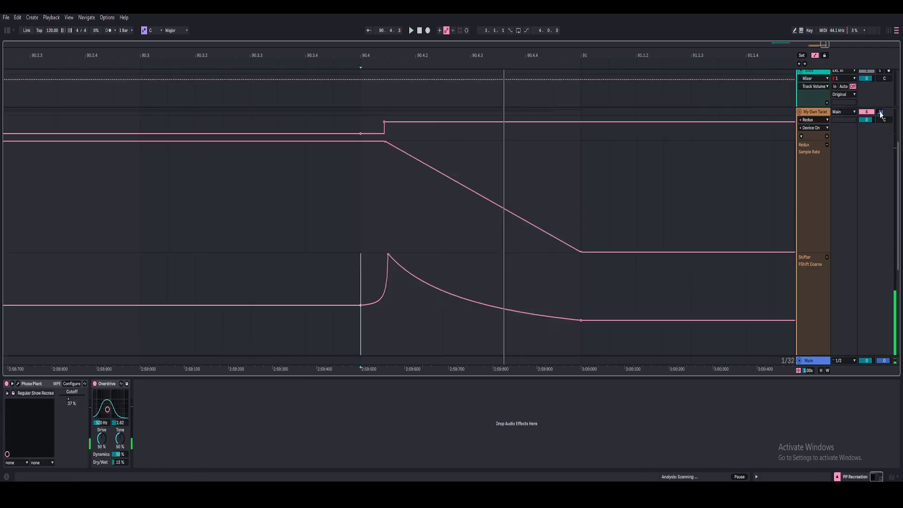
pyautogui.click(880, 112)
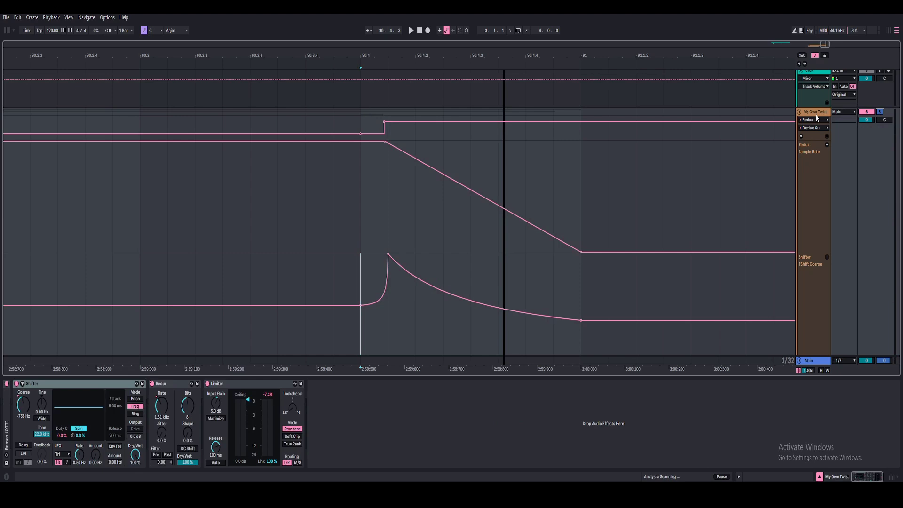
# Return to bar 89, hide the automation lanes and select the Dust Pan clip on the fromsamplepack track.
pyautogui.scroll(-5, 482, 214)
pyautogui.scroll(-2, 308, 257)
pyautogui.scroll(-1, 291, 264)
pyautogui.click(257, 274)
pyautogui.moveTo(272, 56); pyautogui.dragTo(274, 75)
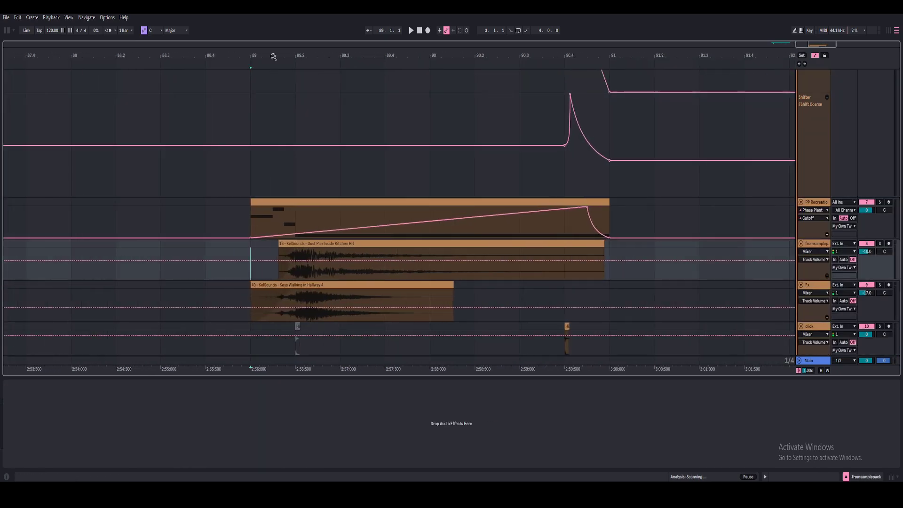
pyautogui.press('a')
pyautogui.click(331, 257)
pyautogui.click(328, 245)
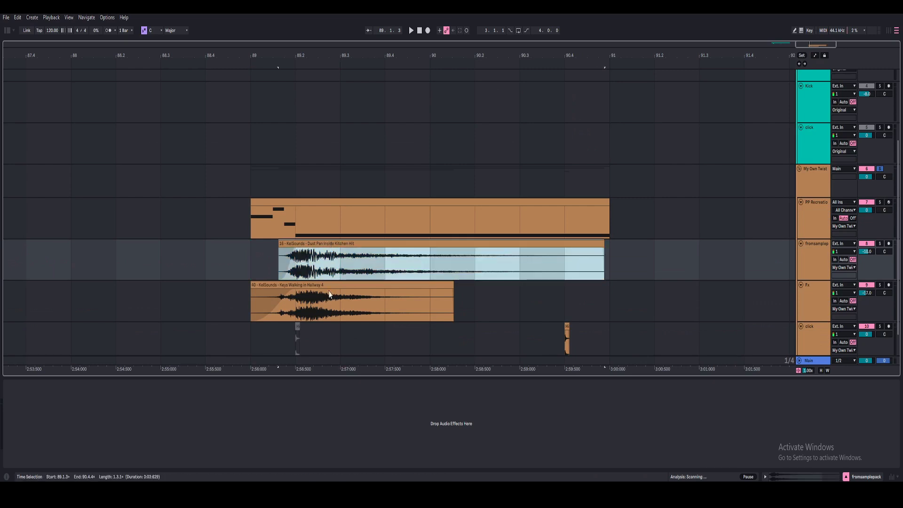
# Select the Keys Walking in Hallway 4 clip on the Fx track to view its devices.
pyautogui.moveTo(312, 58); pyautogui.dragTo(289, 57)
pyautogui.click(239, 301)
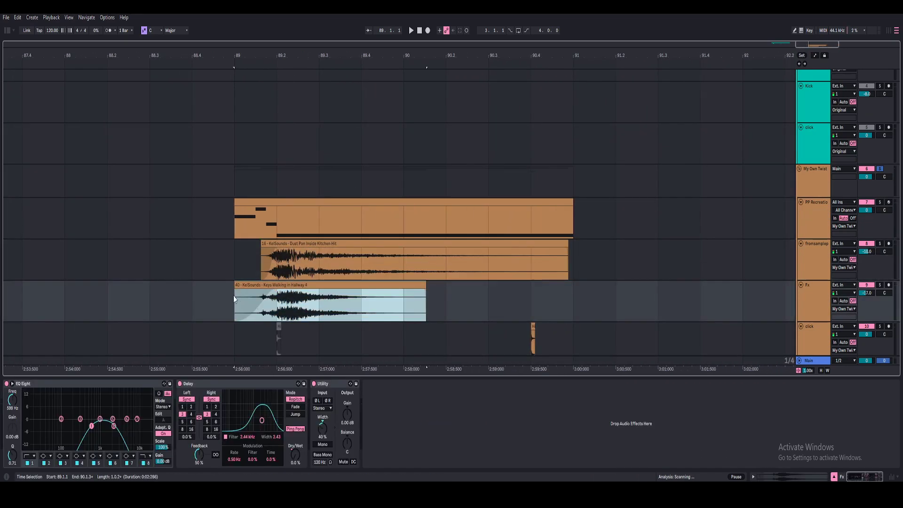
pyautogui.scroll(-2, 658, 296)
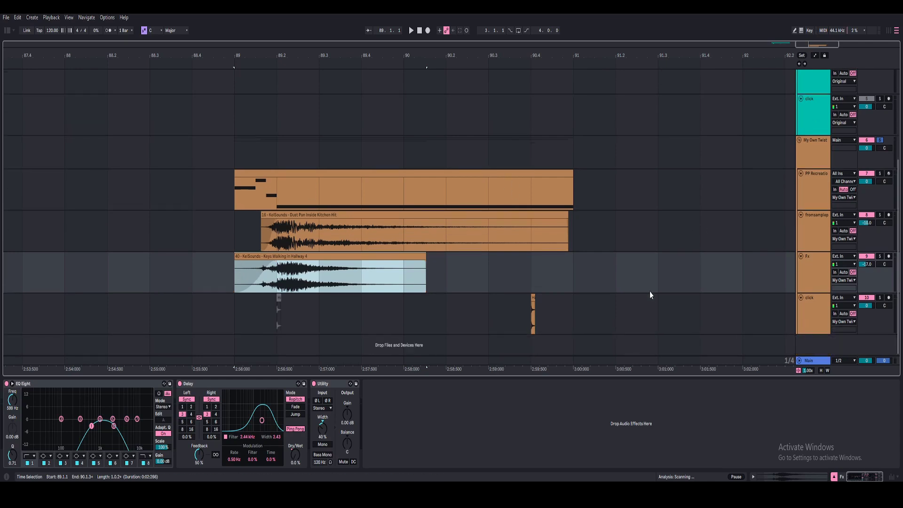
# Solo the fromsamplepack track and play its Dust Pan clip.
pyautogui.click(812, 226)
pyautogui.click(344, 213)
pyautogui.press('space')
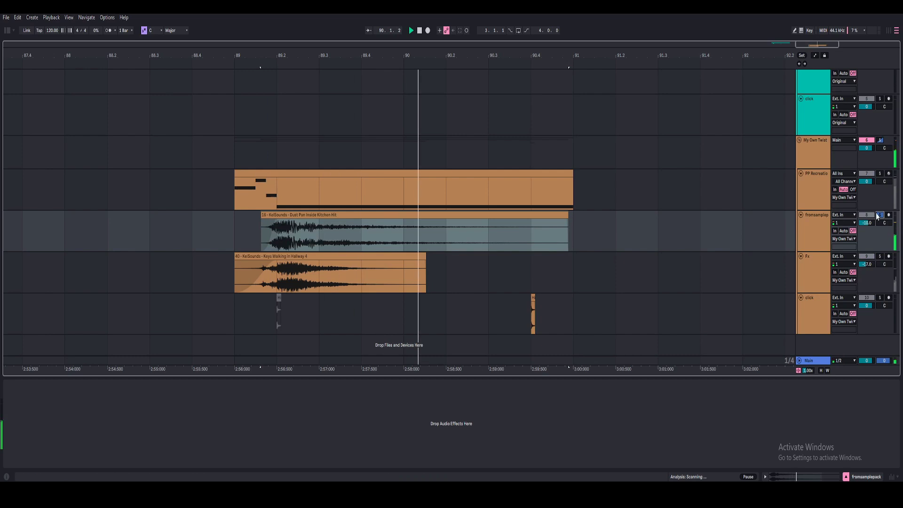
pyautogui.click(813, 233)
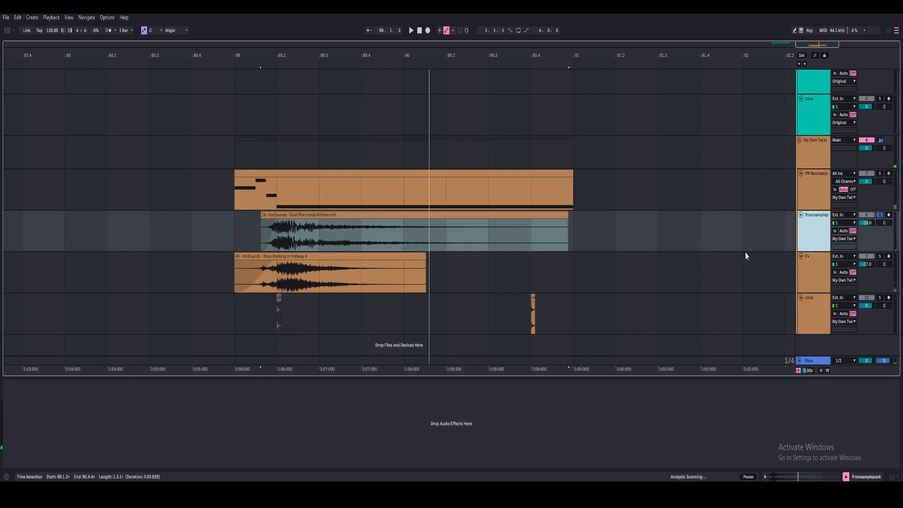
# Solo the Fx track and play its Keys Walking in Hallway 4 clip from bar 89.
pyautogui.moveTo(277, 51); pyautogui.dragTo(277, 224)
pyautogui.click(809, 272)
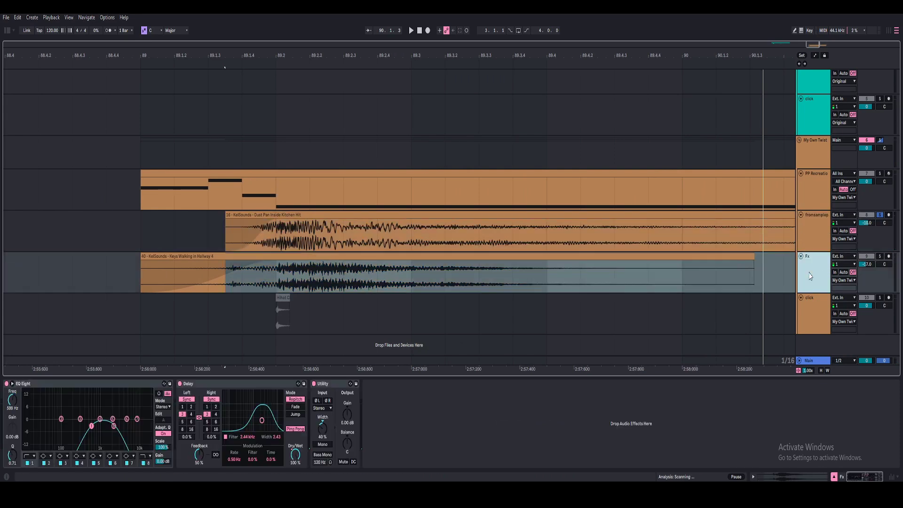
pyautogui.click(879, 256)
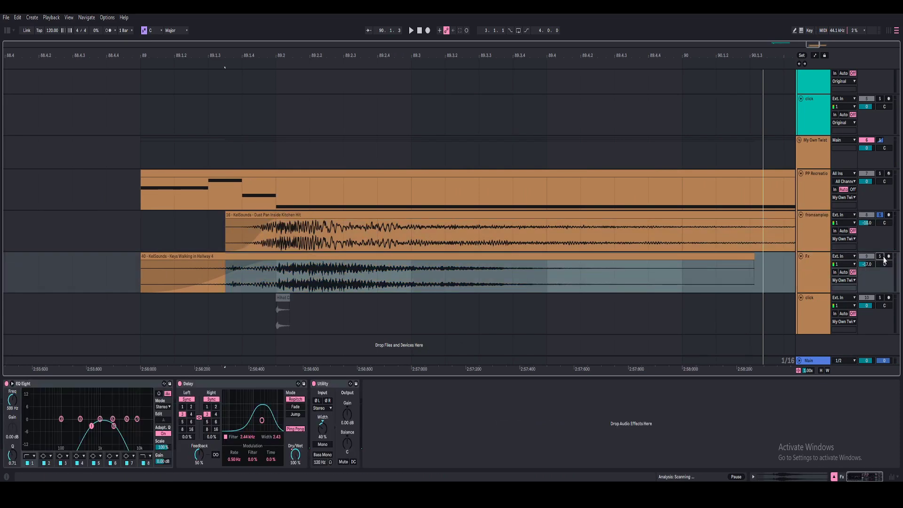
pyautogui.click(394, 254)
pyautogui.press('space')
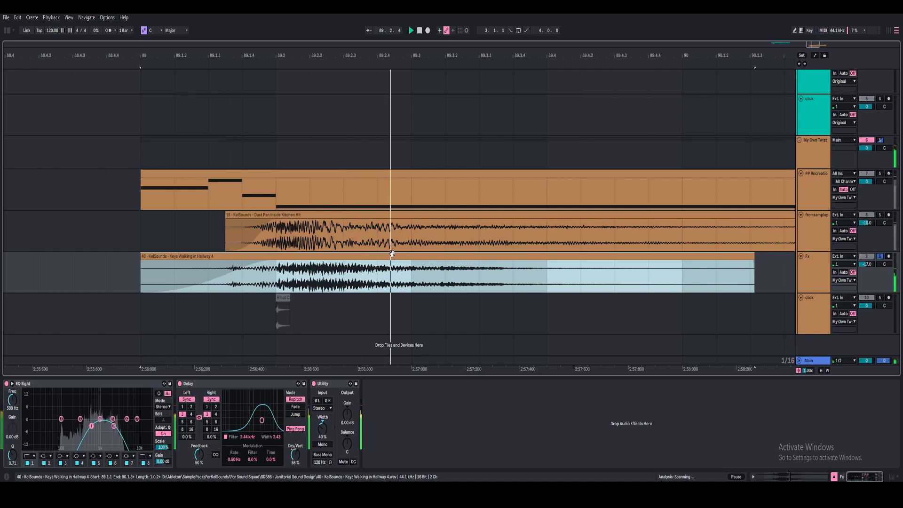
# Select the upper cut band in the Fx track's EQ Eight and show the automation of the Delay's Dry/Wet.
pyautogui.click(804, 273)
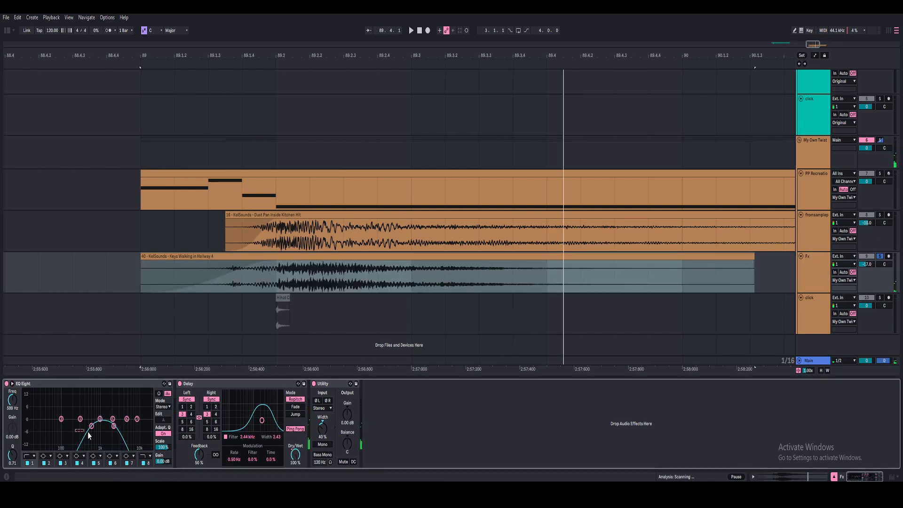
pyautogui.click(123, 436)
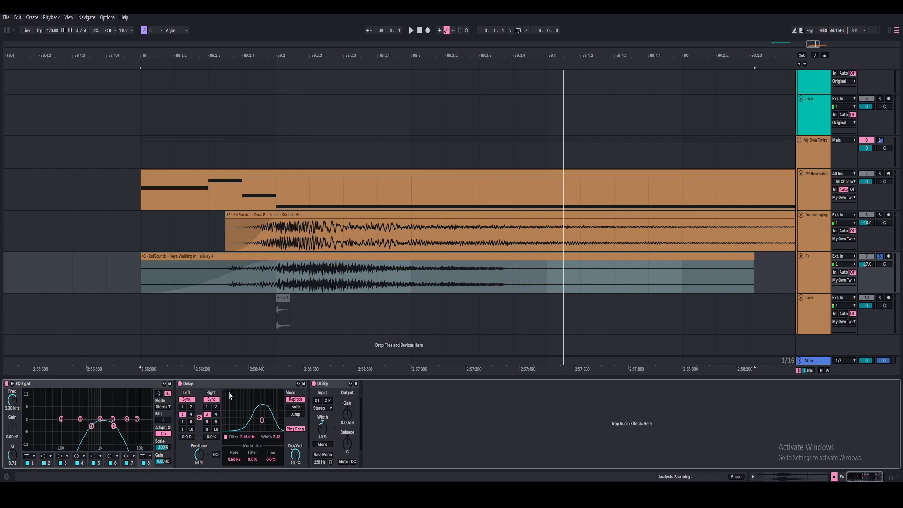
pyautogui.rightClick(294, 454)
pyautogui.click(305, 372)
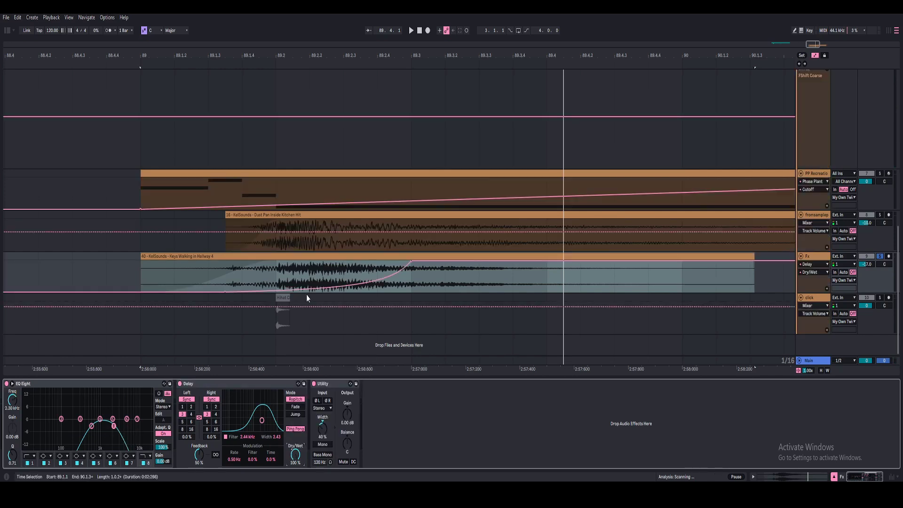
# Play the soloed Keys Walking in Hallway 4 clip from 89.2.1 to hear the Delay's Dry/Wet automation.
pyautogui.click(287, 276)
pyautogui.press('space')
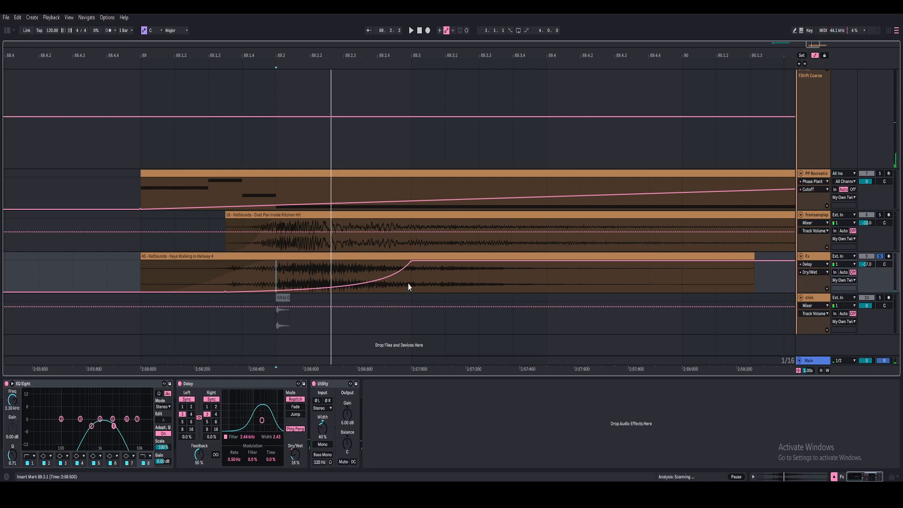
pyautogui.moveTo(403, 56); pyautogui.dragTo(395, 55)
pyautogui.press('space')
# Play the My Own Twist section from 89.1.1 and unsolo the Fx track.
pyautogui.click(360, 279)
pyautogui.press('space')
pyautogui.press('space')
pyautogui.click(880, 256)
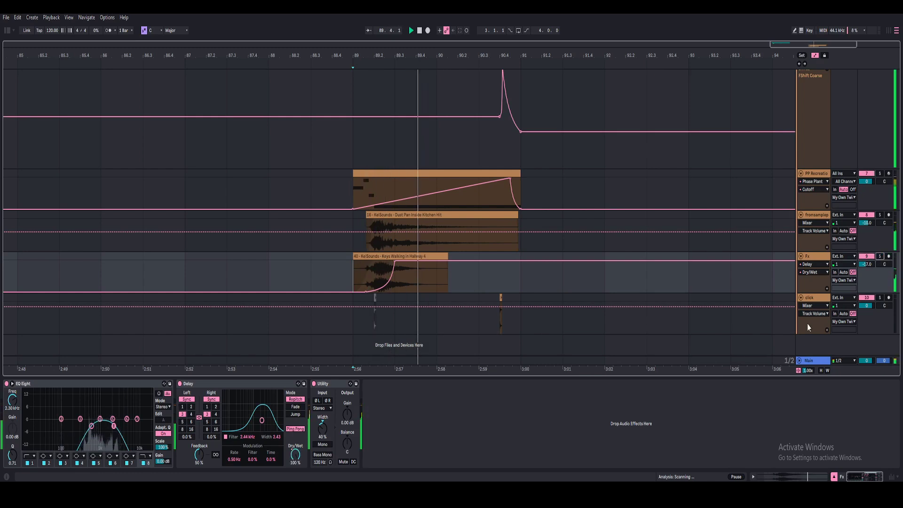
# Fold the PP Recreation, fromsamplepack, Fx and click tracks of My Own Twist, along with the group itself.
pyautogui.click(801, 215)
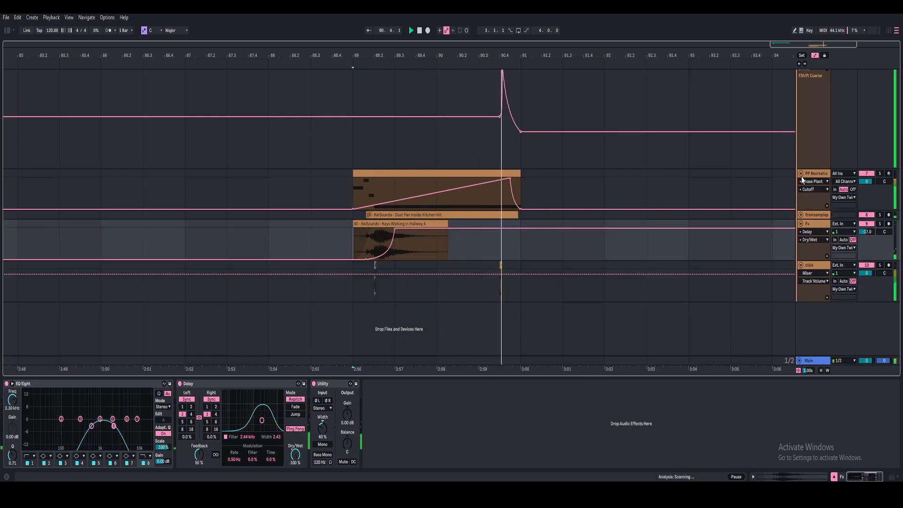
pyautogui.click(801, 173)
pyautogui.click(801, 192)
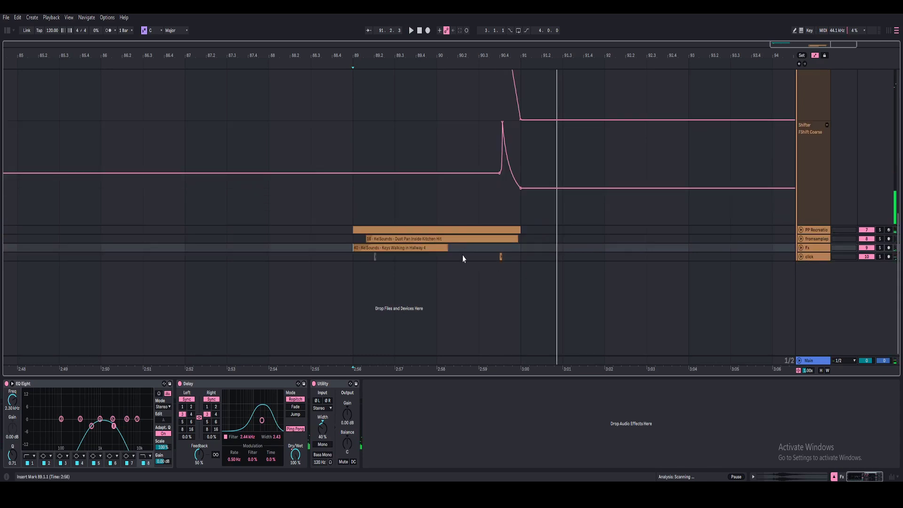
pyautogui.scroll(1, 466, 254)
pyautogui.scroll(2, 665, 172)
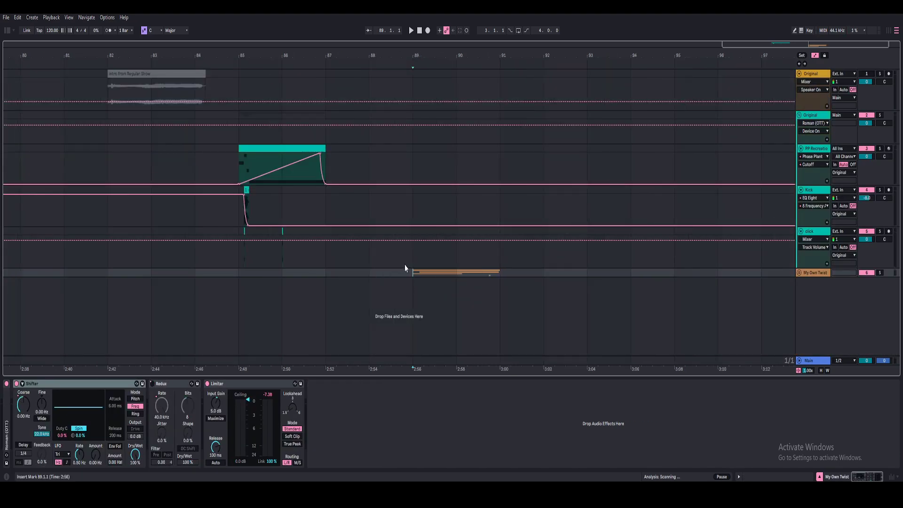
# Fold the PP Recreation, Kick and click tracks inside the teal Original group and select that group.
pyautogui.click(801, 149)
pyautogui.click(801, 157)
pyautogui.click(801, 167)
pyautogui.click(811, 118)
pyautogui.moveTo(384, 56); pyautogui.dragTo(517, 43)
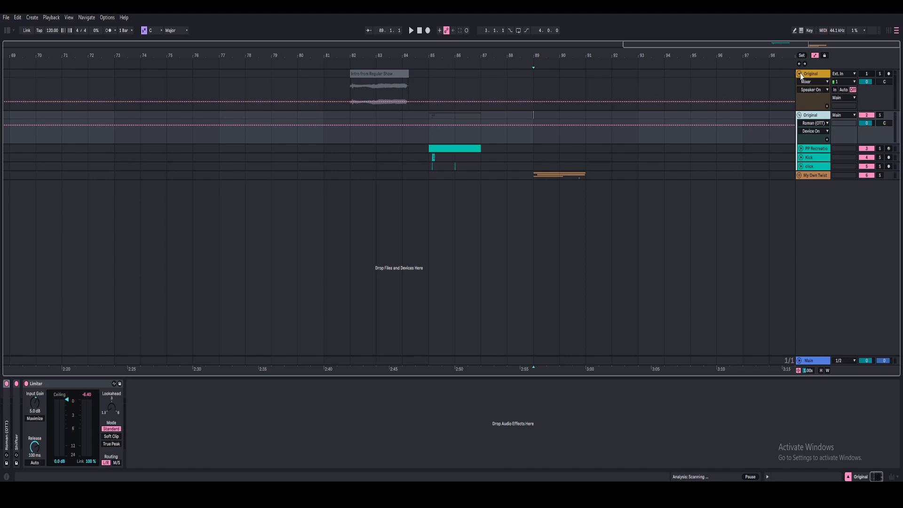
pyautogui.moveTo(477, 57)
pyautogui.mouseDown()
pyautogui.moveTo(472, 83)
pyautogui.moveTo(484, 56)
pyautogui.mouseUp()
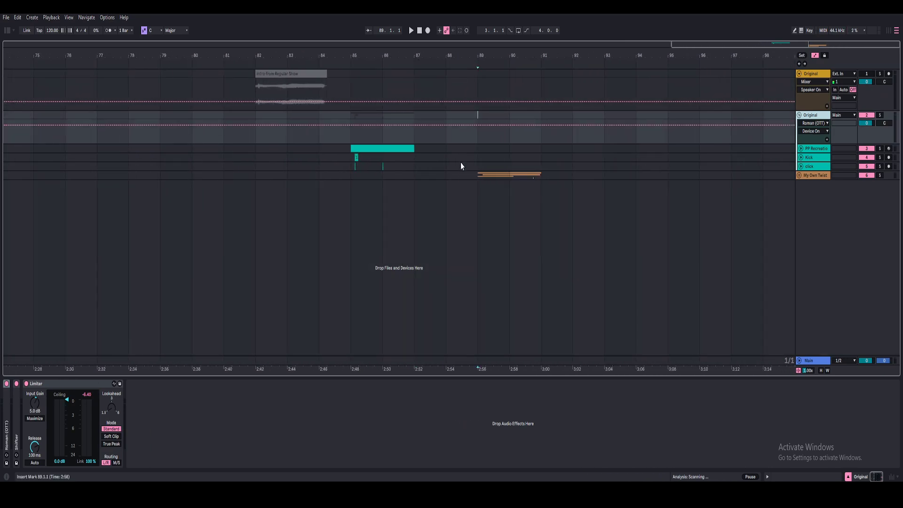